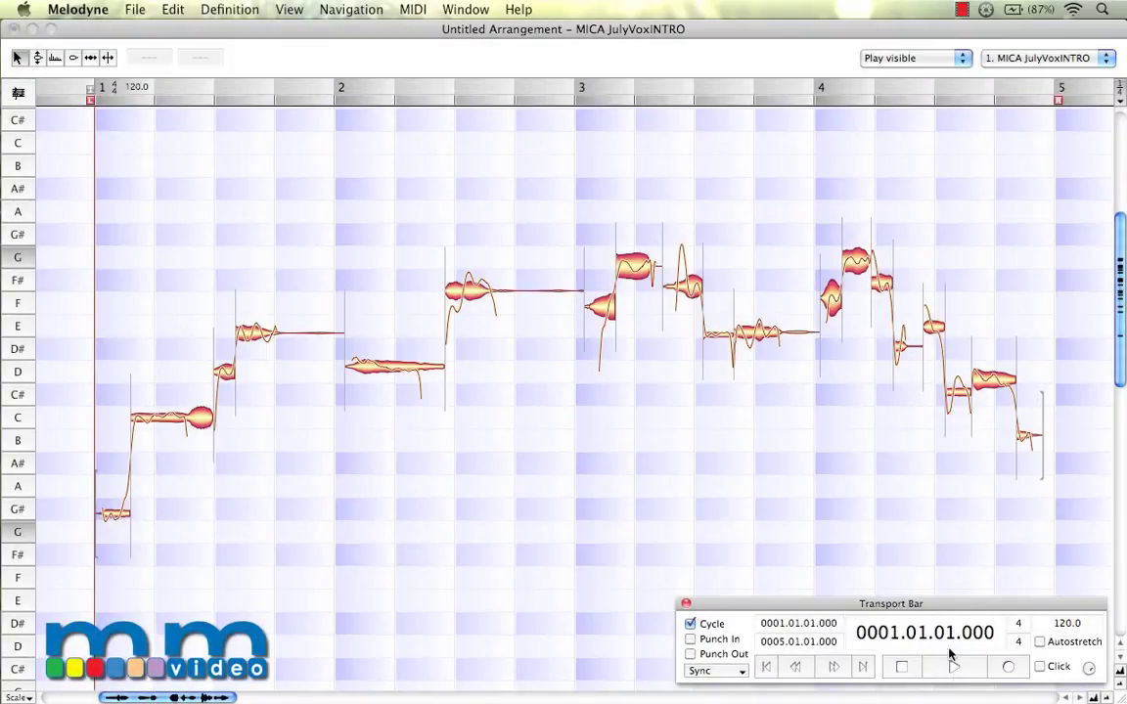
Step: Open Melodyne's Preferences and stay on the Hardware page
left_click(78, 10)
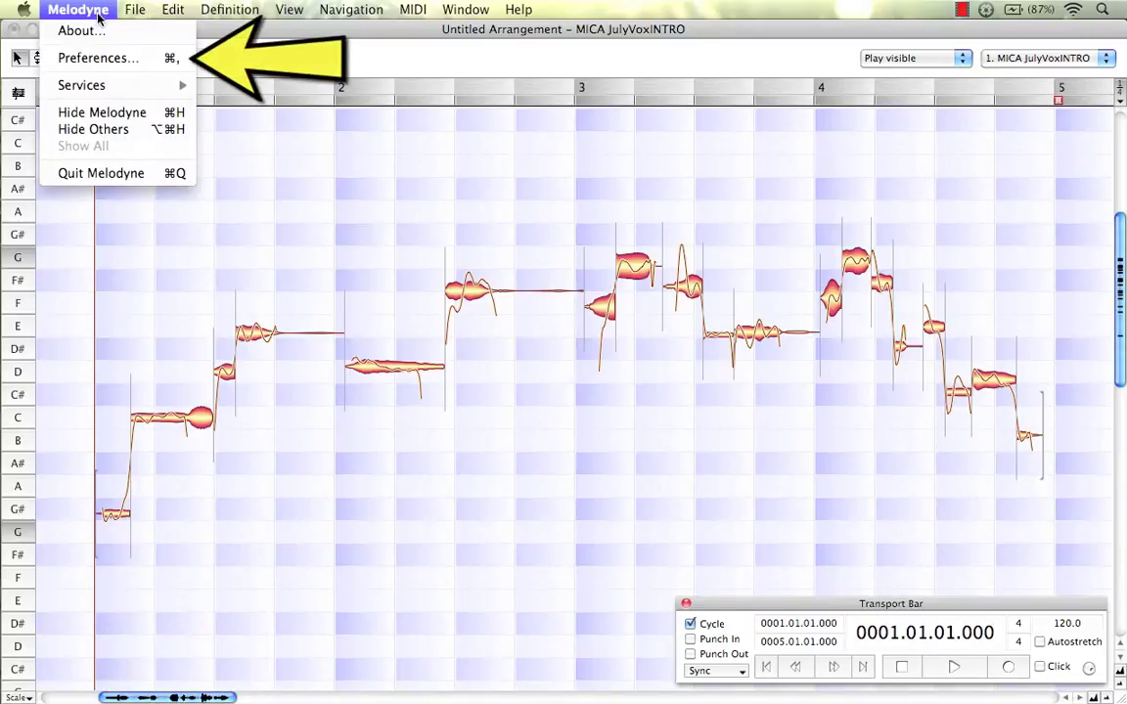
left_click(124, 59)
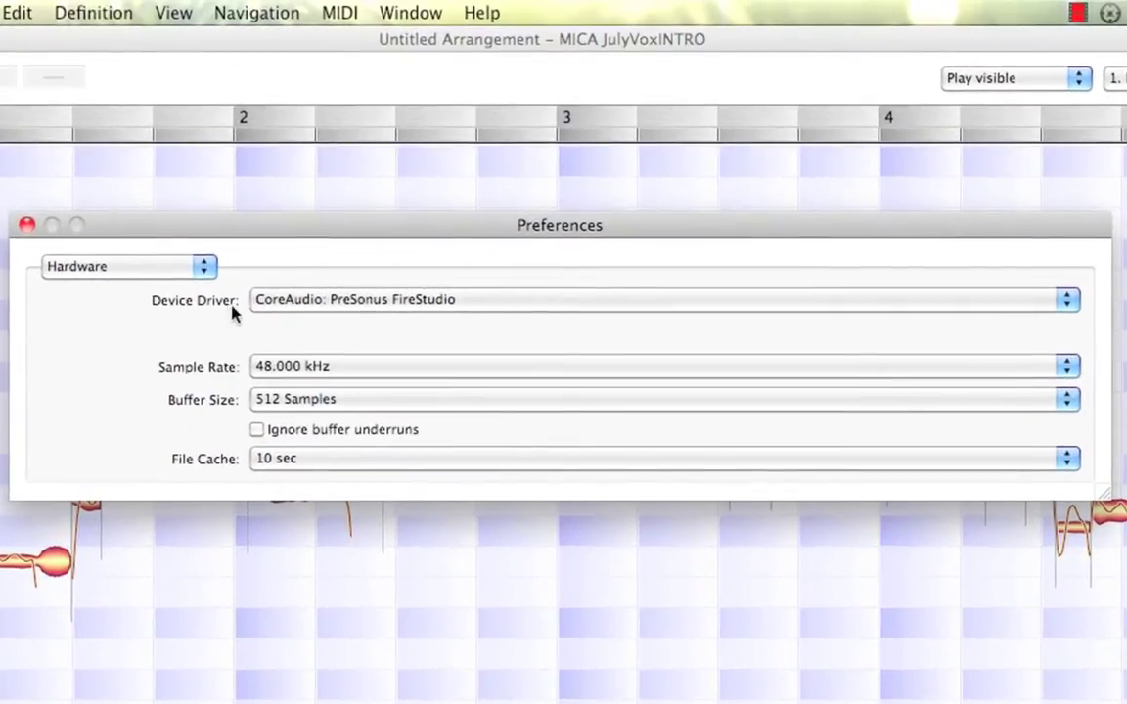
left_click(205, 273)
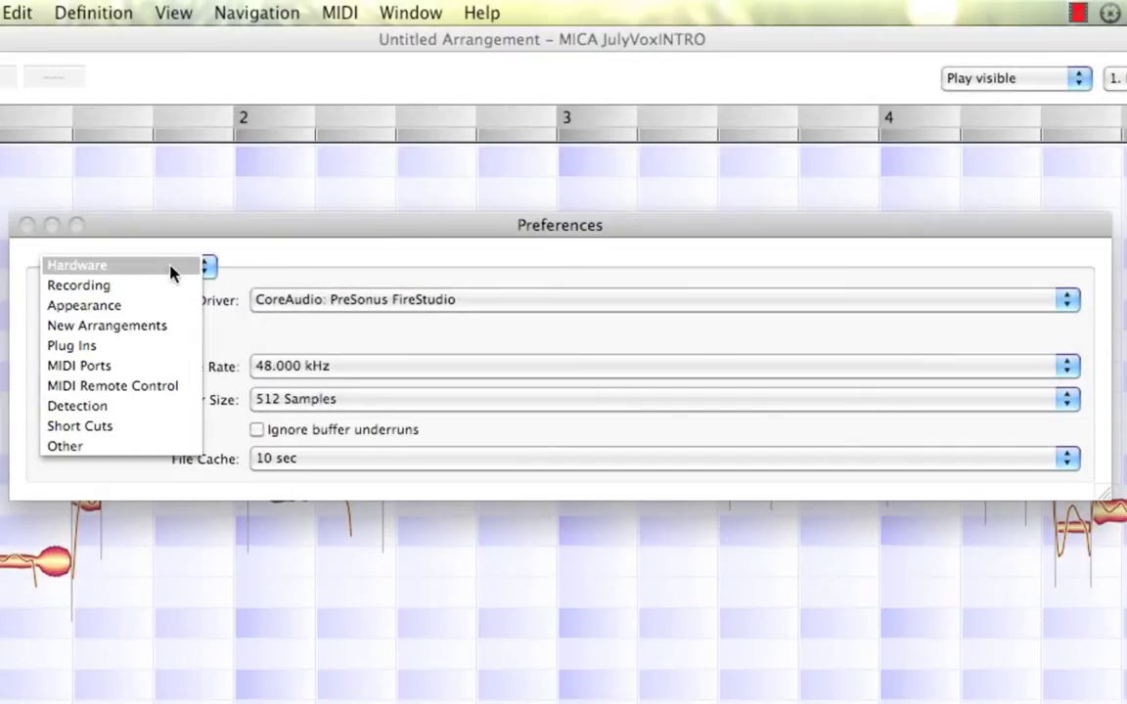
left_click(172, 273)
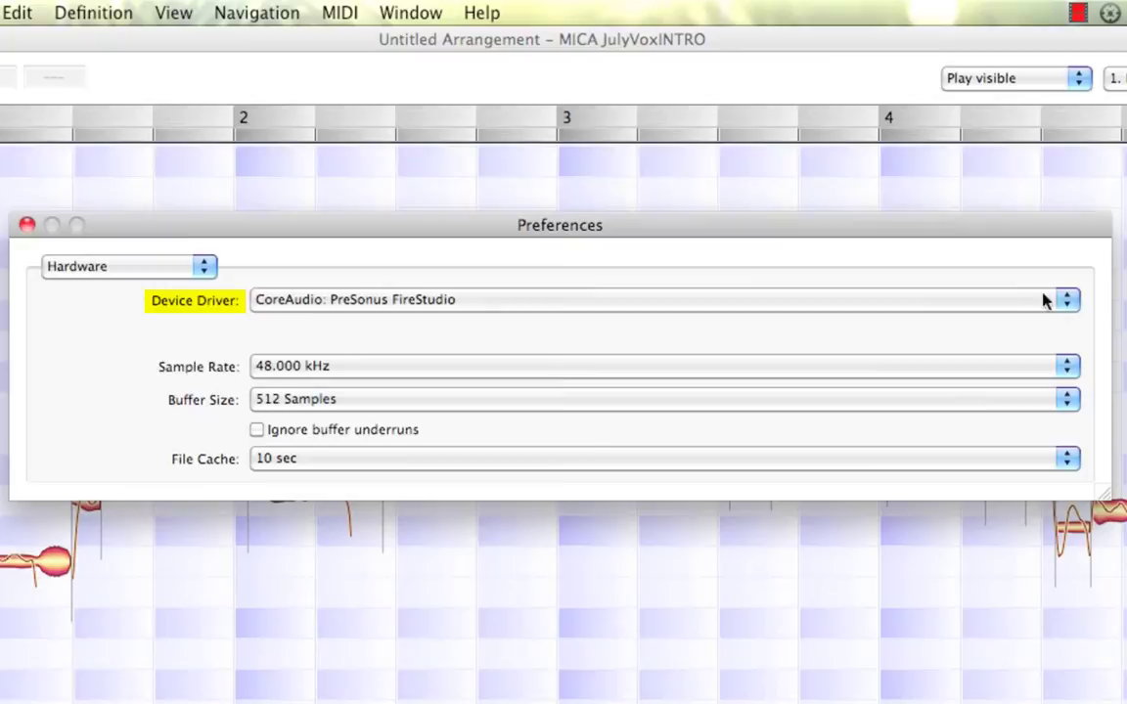
Step: Keep the PreSonus FireStudio driver, 48.000 kHz sample rate and 512-sample buffer
left_click(1077, 307)
left_click(1077, 307)
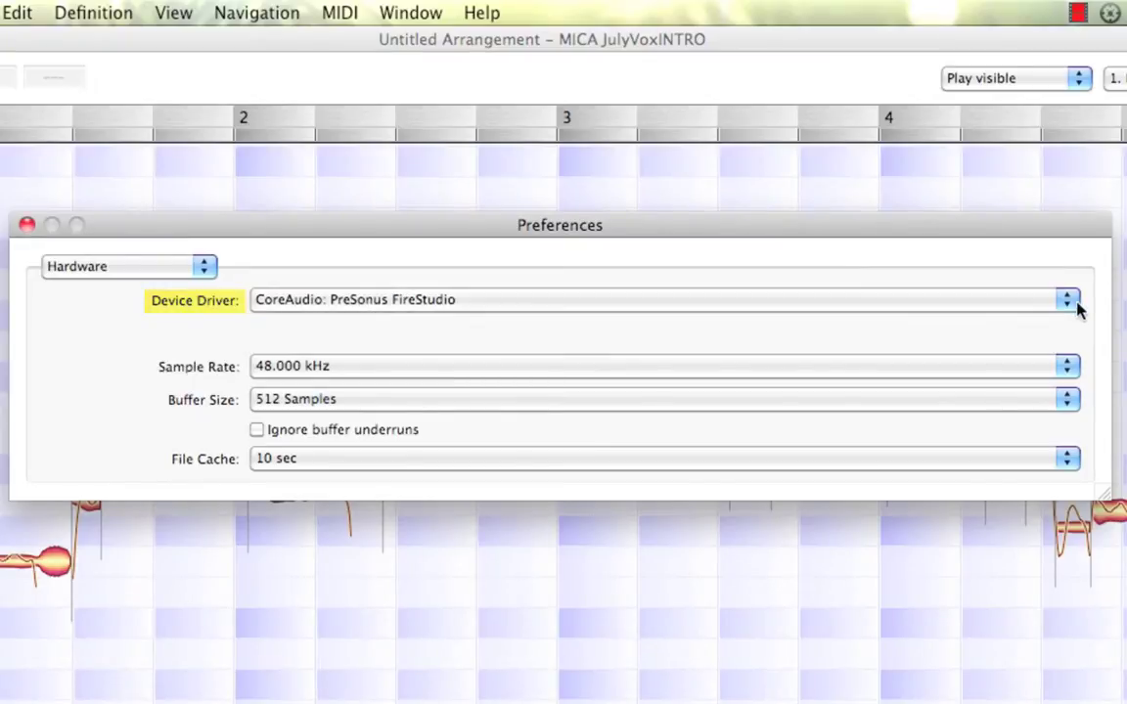
left_click(1065, 367)
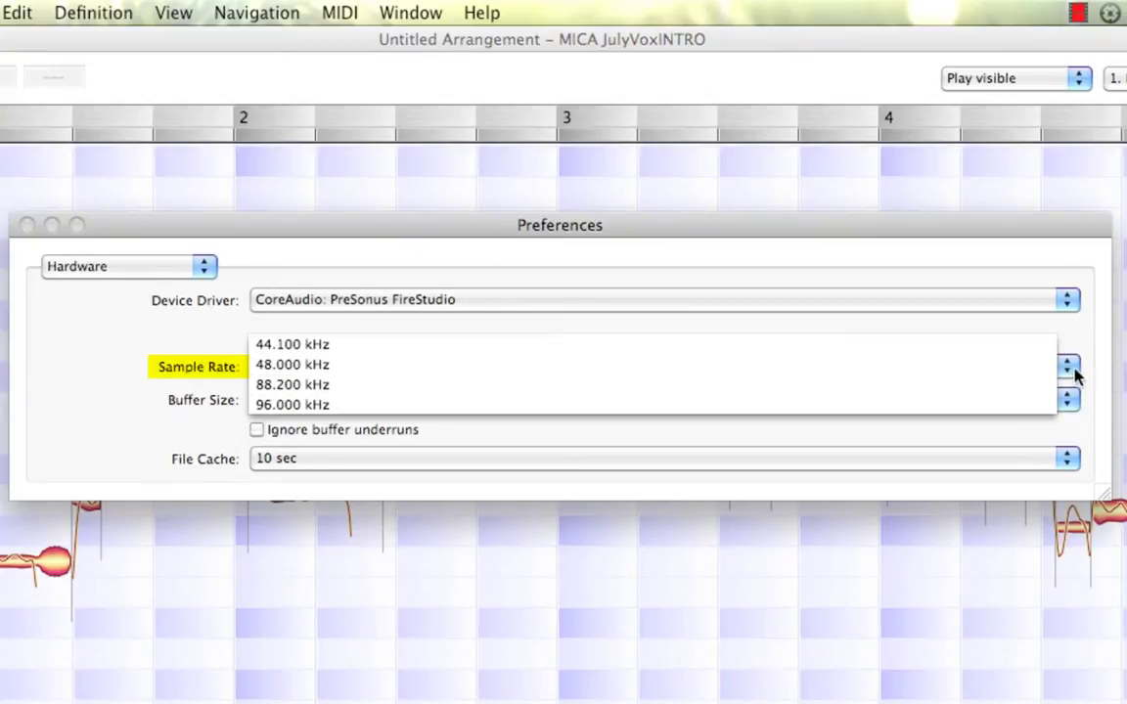
left_click(1081, 371)
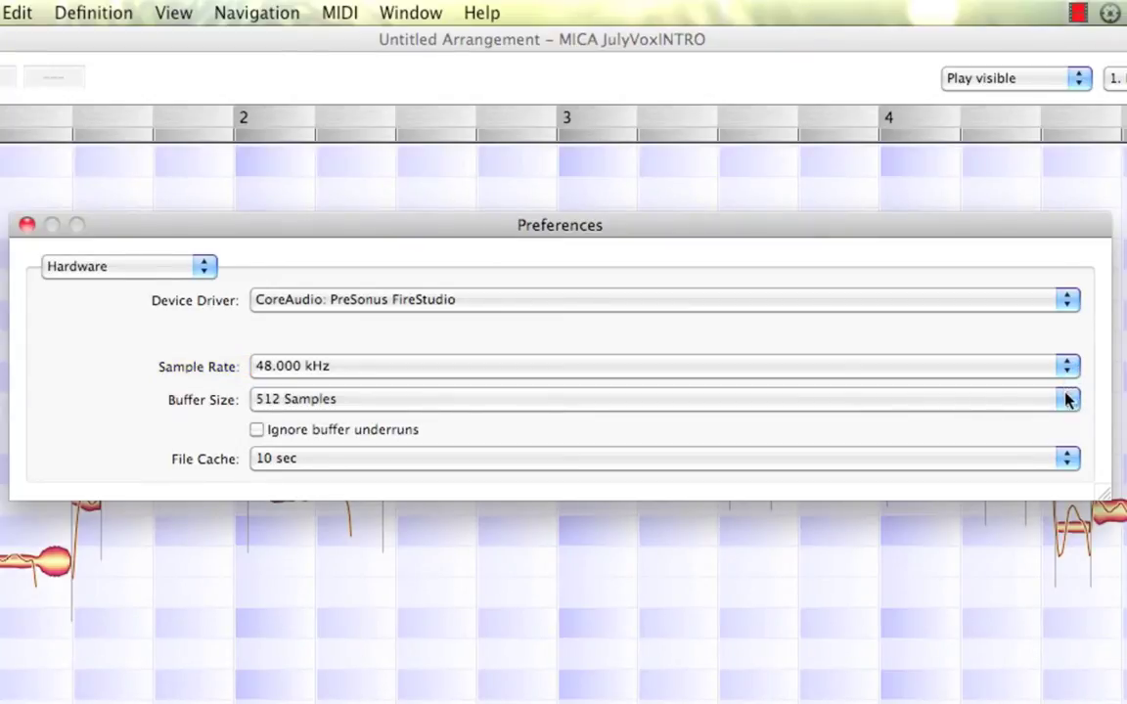
left_click(1067, 400)
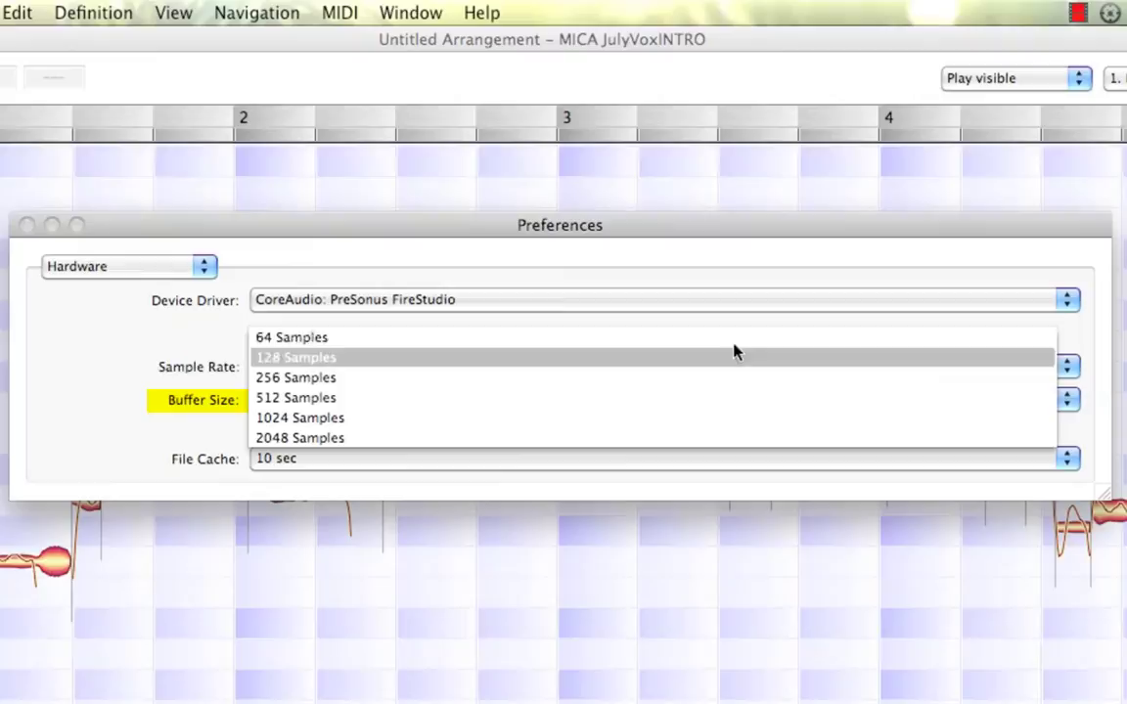
left_click(1084, 410)
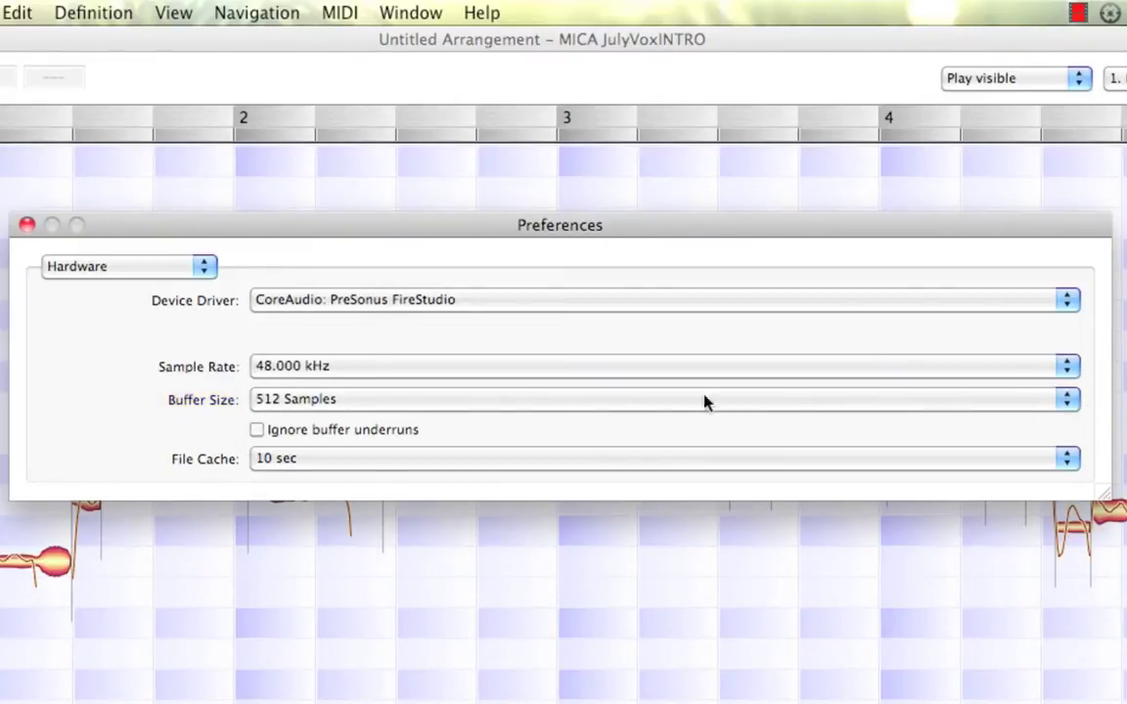
Step: Switch to the Recording page, keeping WAVE file format and 16 bit linear PCM resolution
left_click(203, 266)
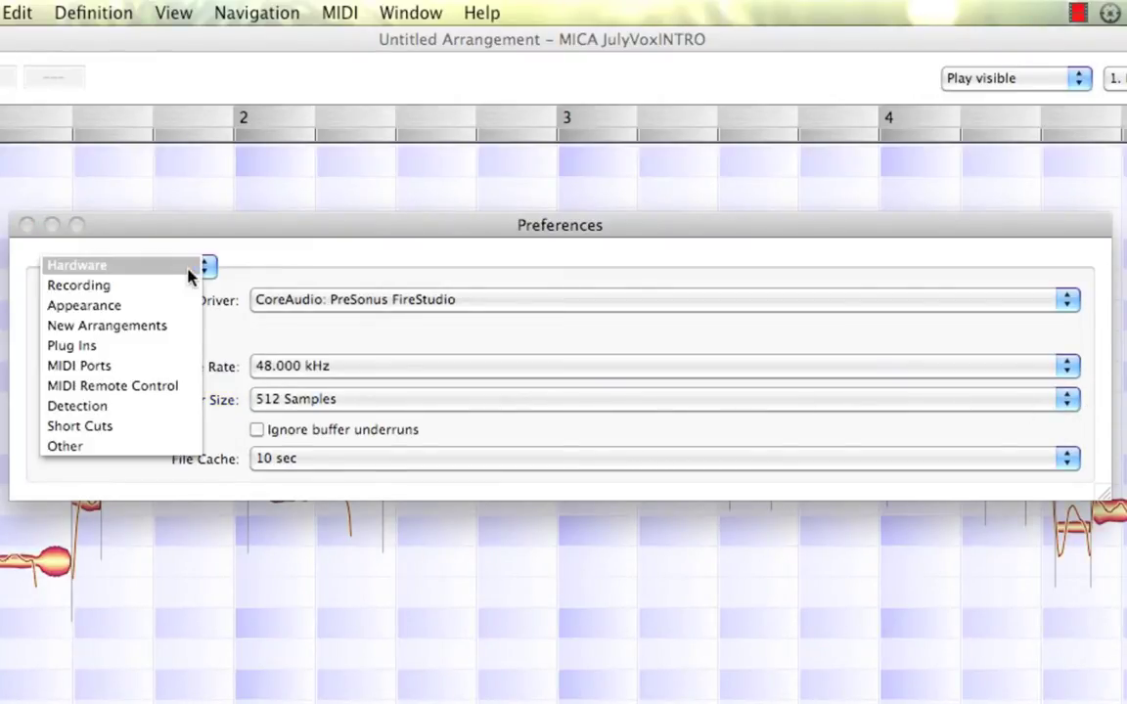
left_click(138, 286)
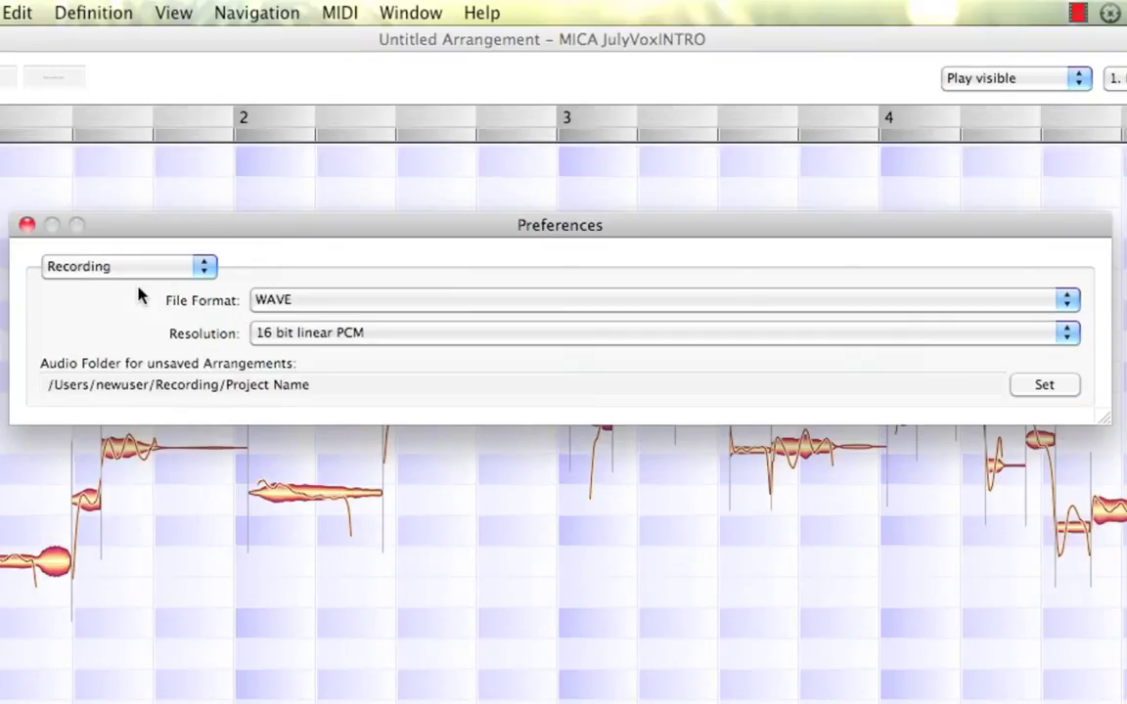
left_click(1068, 303)
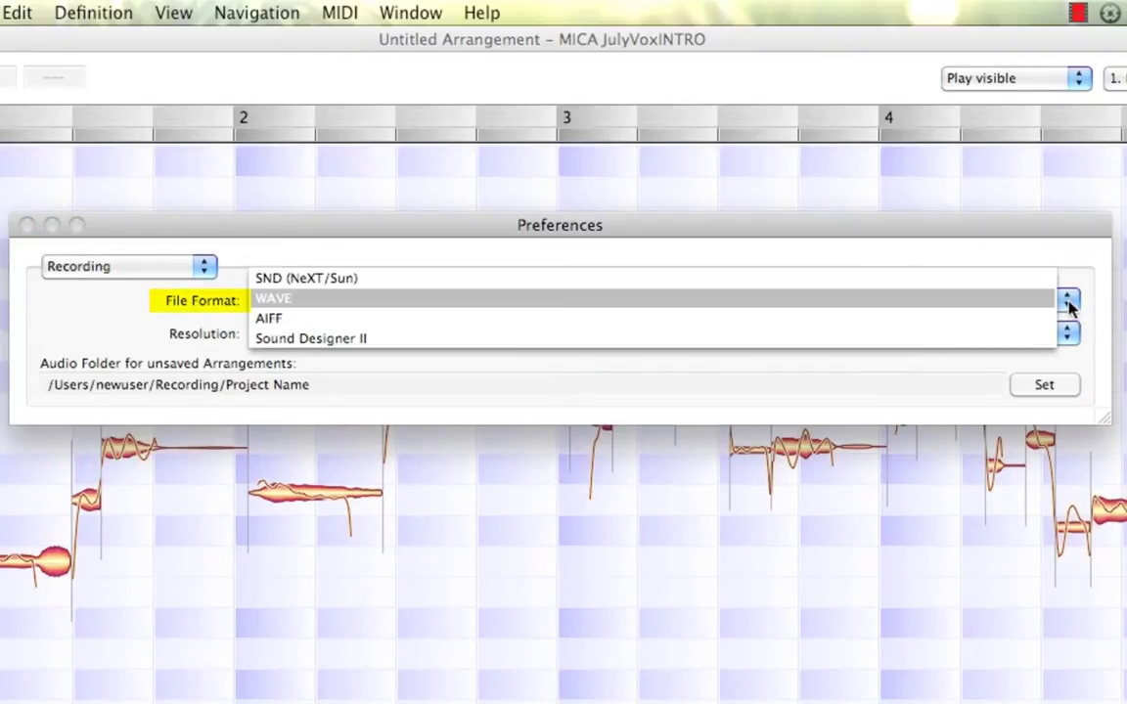
left_click(1068, 306)
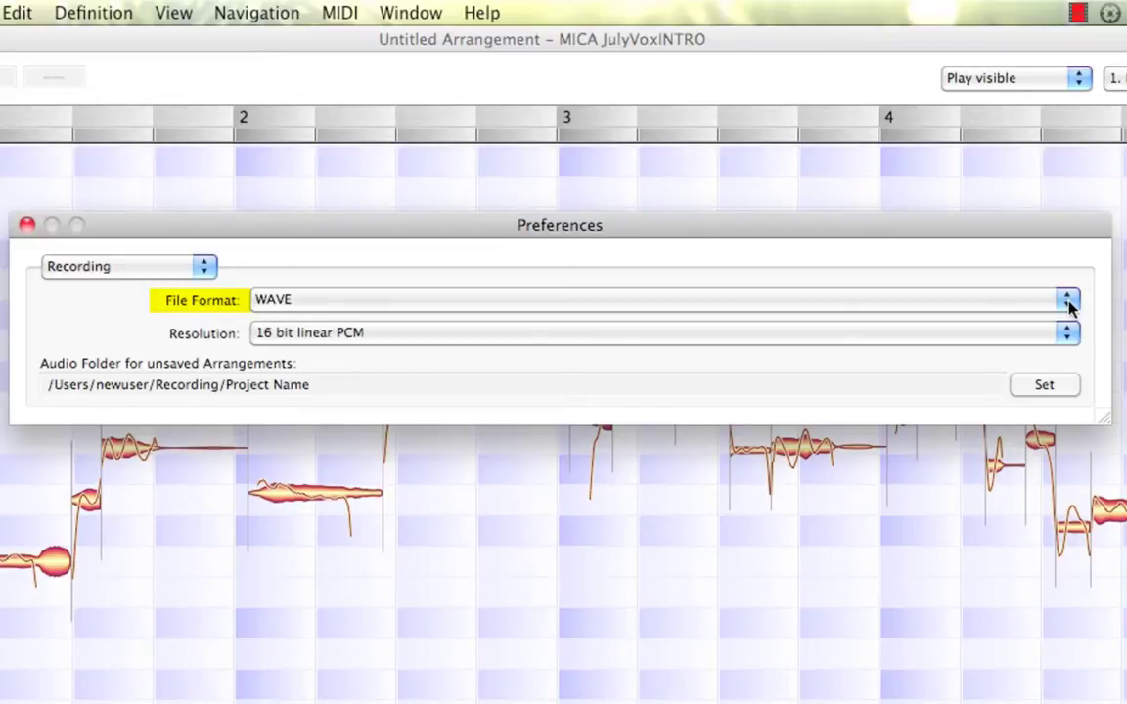
left_click(1069, 304)
left_click(1076, 309)
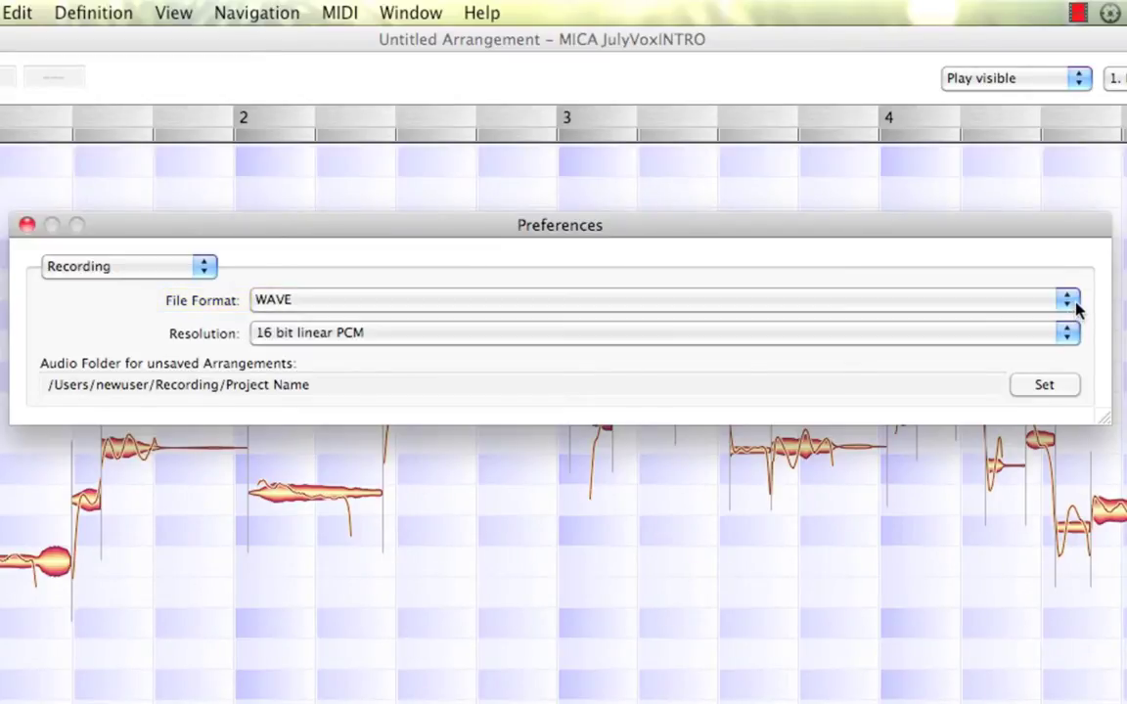
left_click(1074, 333)
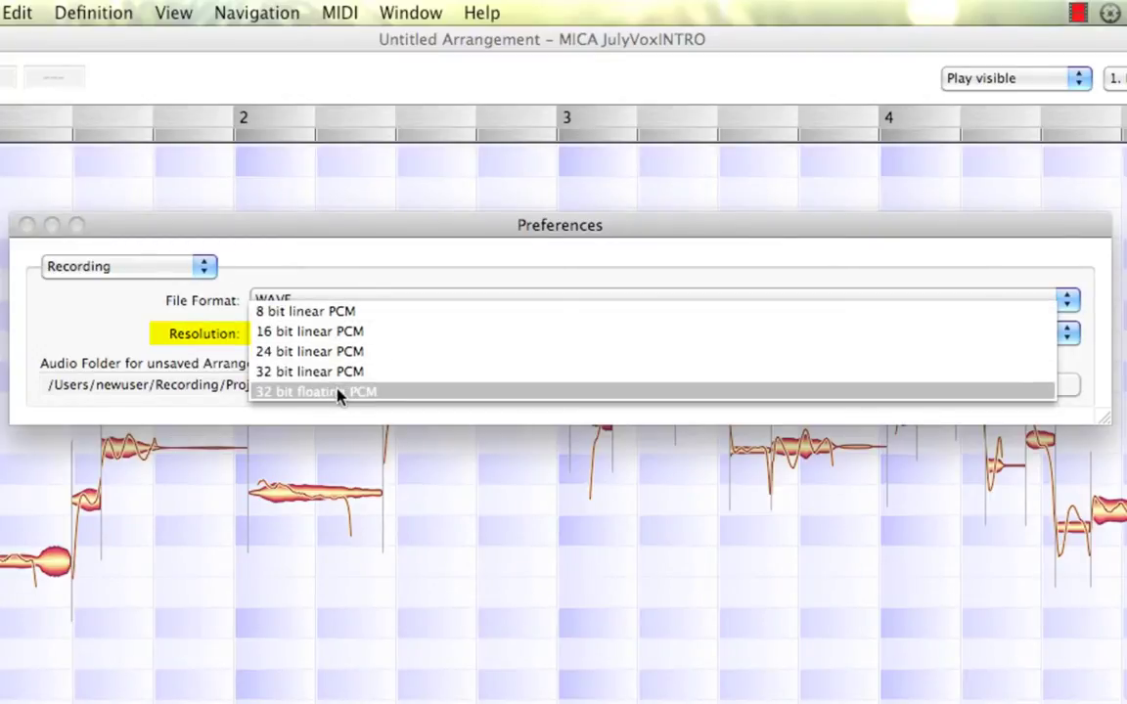
left_click(1071, 332)
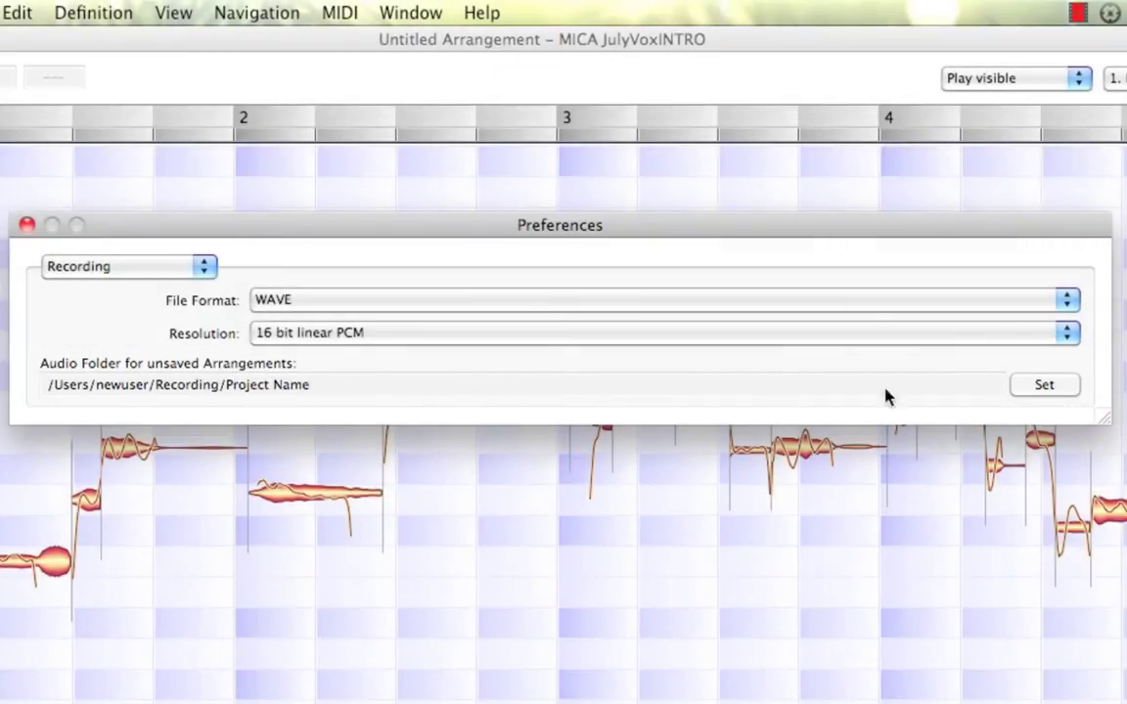
Step: Confirm the Recording/Project Name folder for unsaved arrangements' audio
left_click(1044, 387)
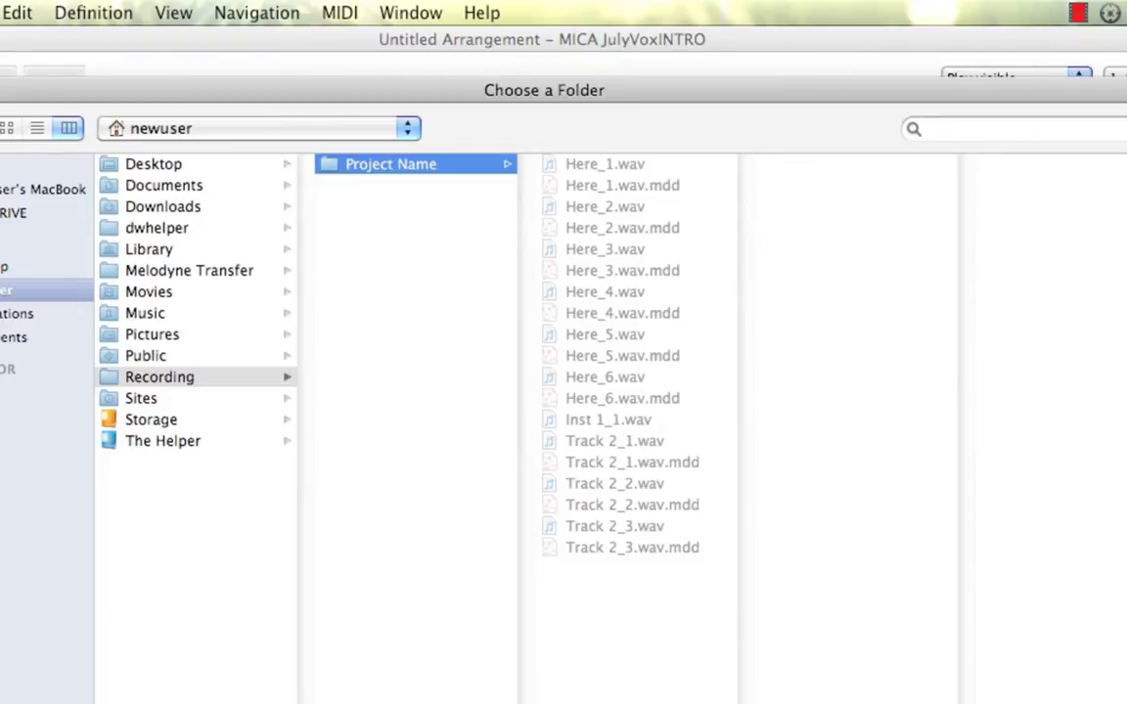
key("Return")
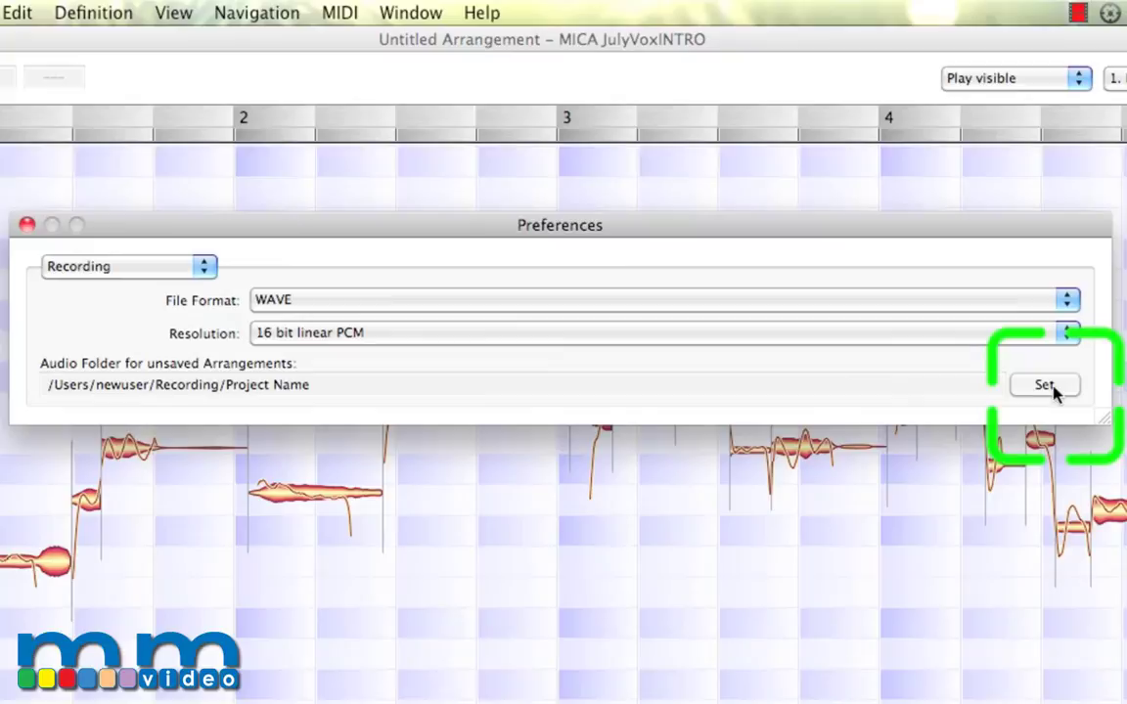
Step: Switch to the Appearance page and preview the Gray and Blue editor styles
left_click(186, 265)
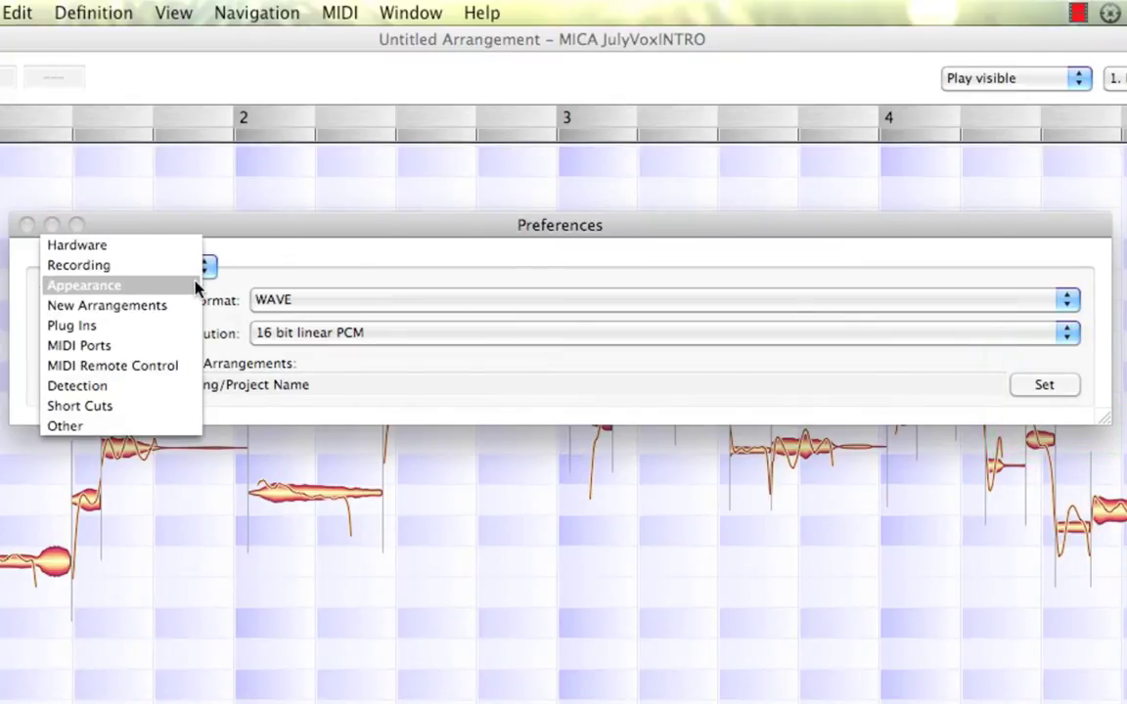
left_click(196, 287)
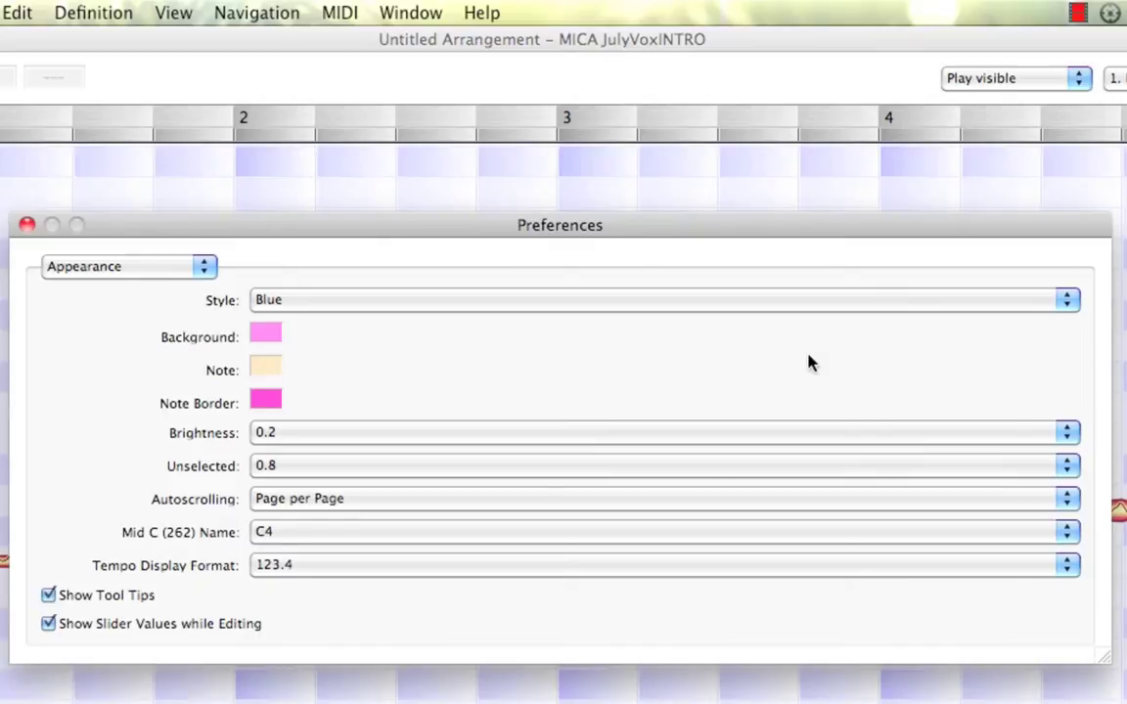
left_click(1070, 303)
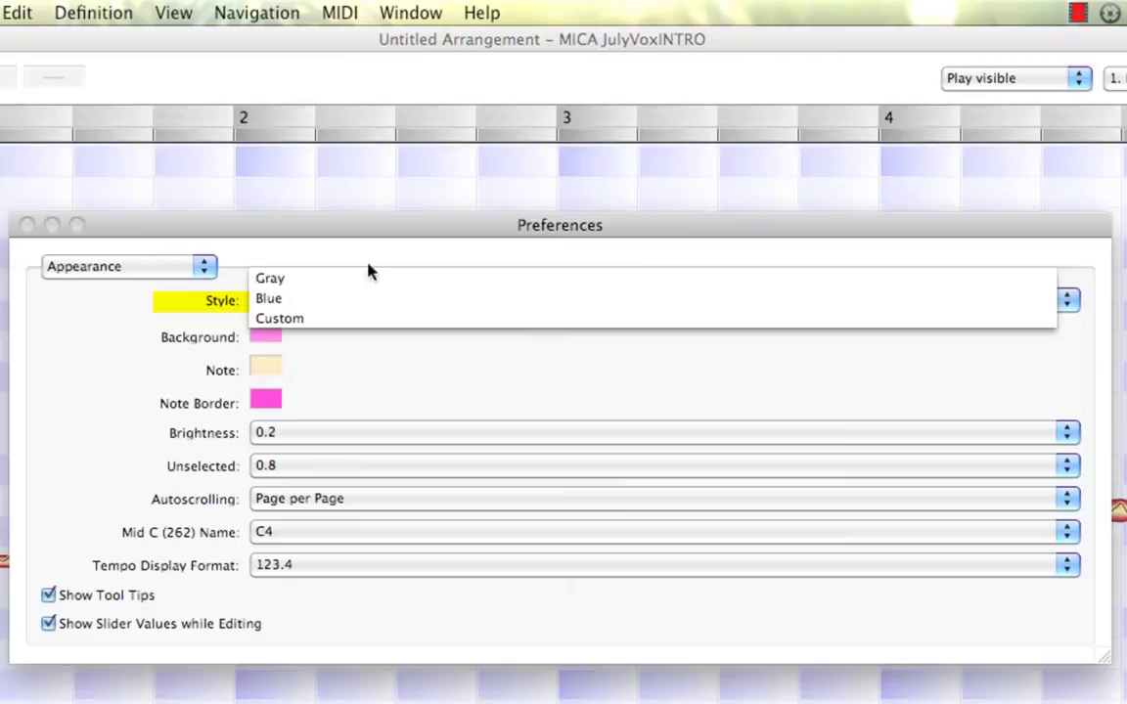
left_click(347, 284)
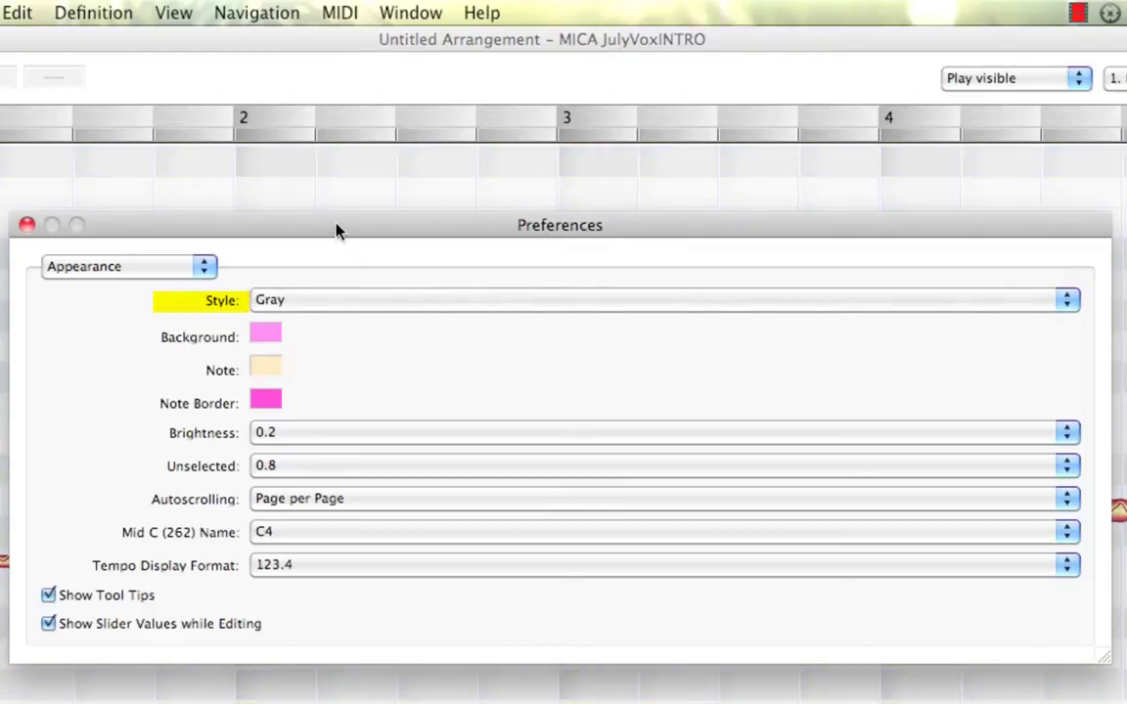
left_click_drag(337, 232, 315, 223)
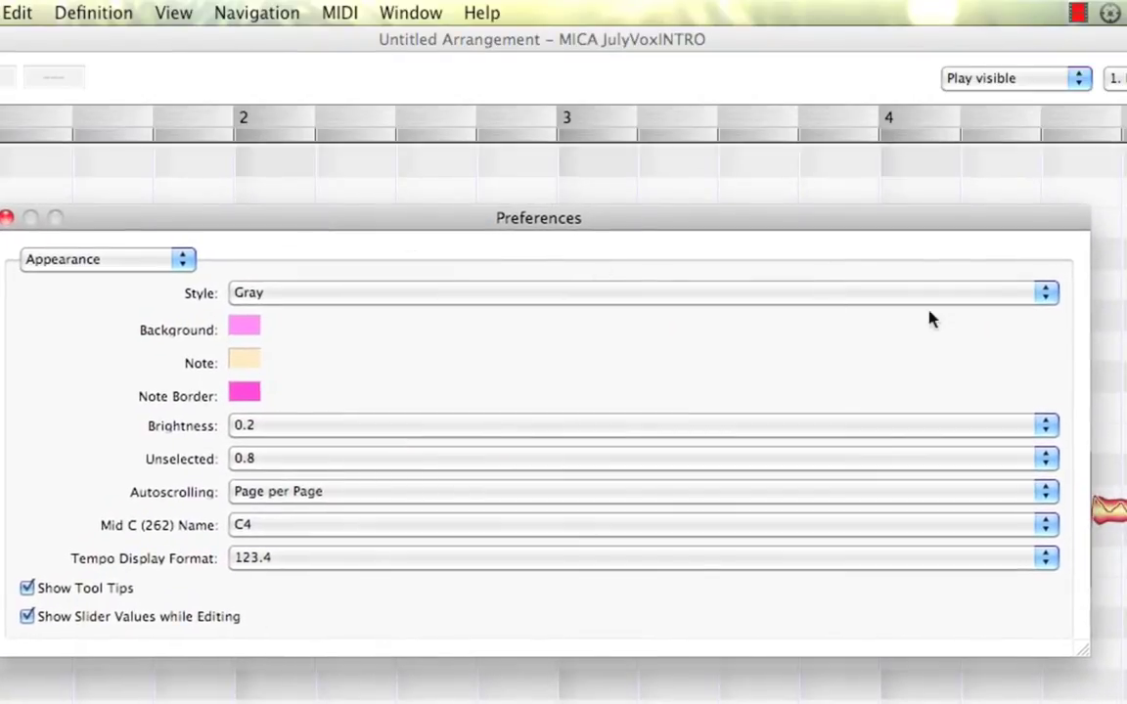
left_click(389, 305)
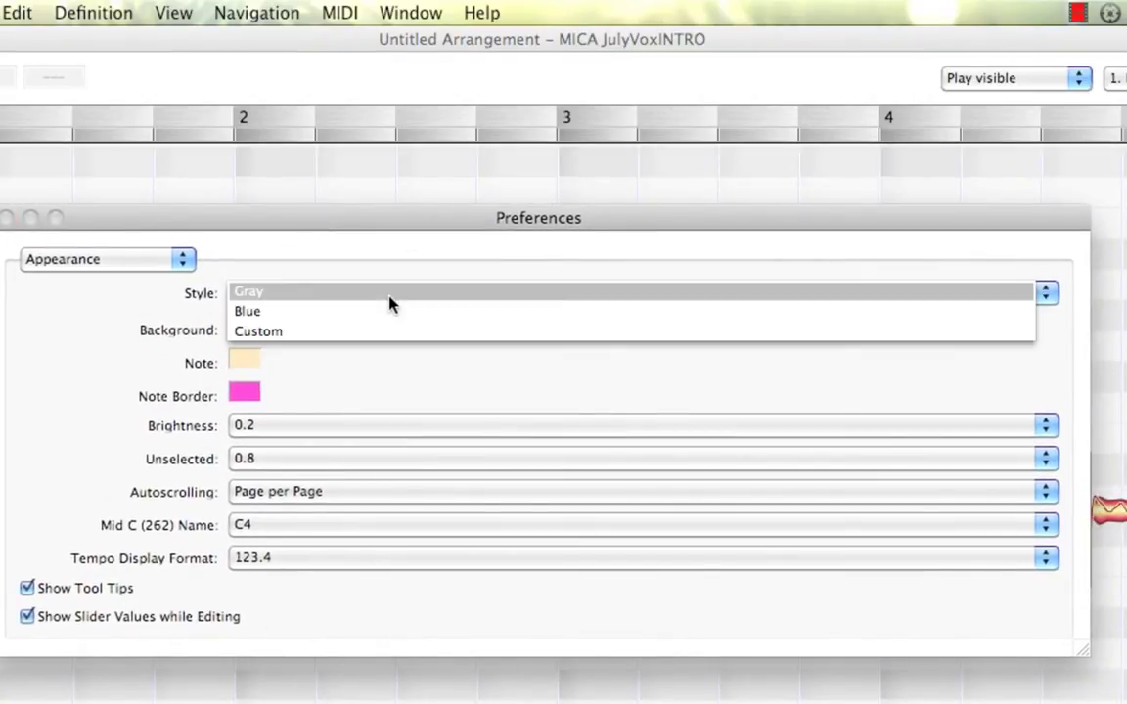
left_click(382, 315)
left_click_drag(360, 227, 385, 229)
Step: Set the editor style to Custom, giving the note editor a pink background
left_click(397, 295)
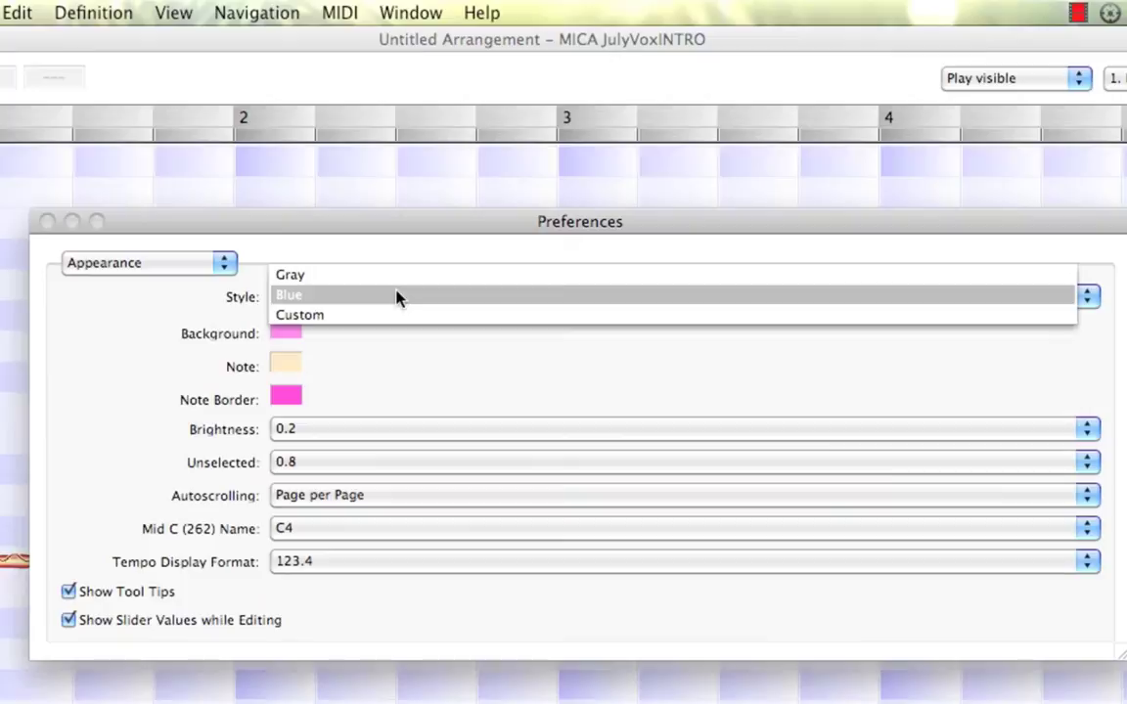
left_click(399, 321)
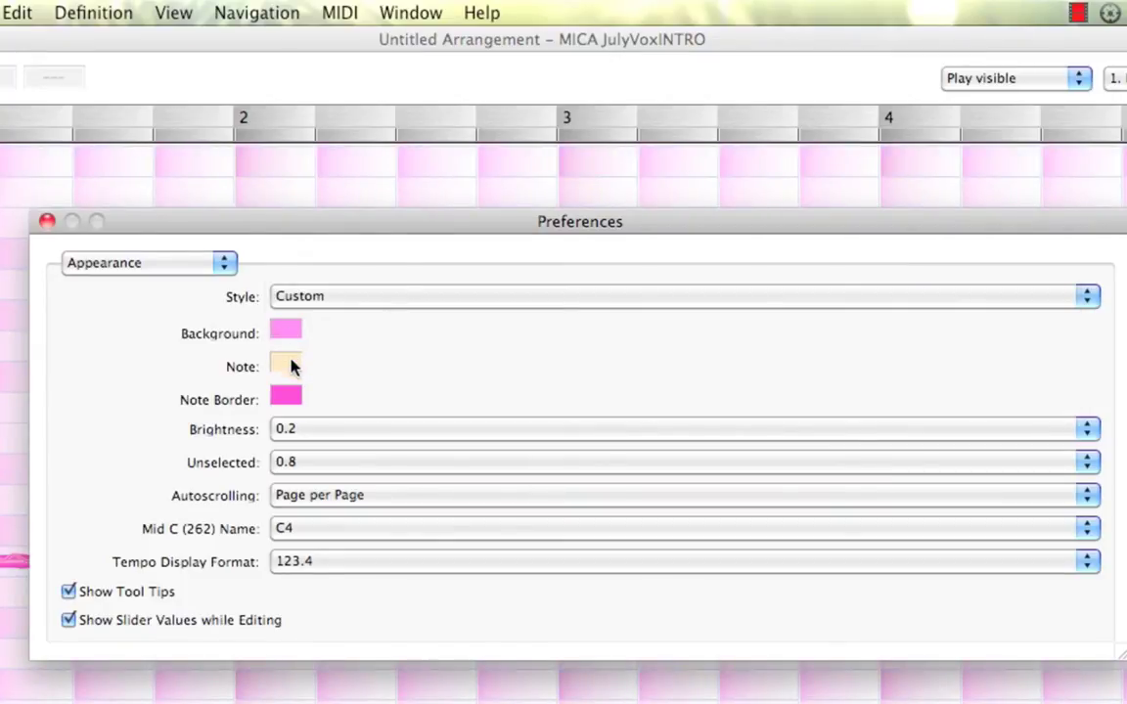
left_click_drag(315, 225, 298, 254)
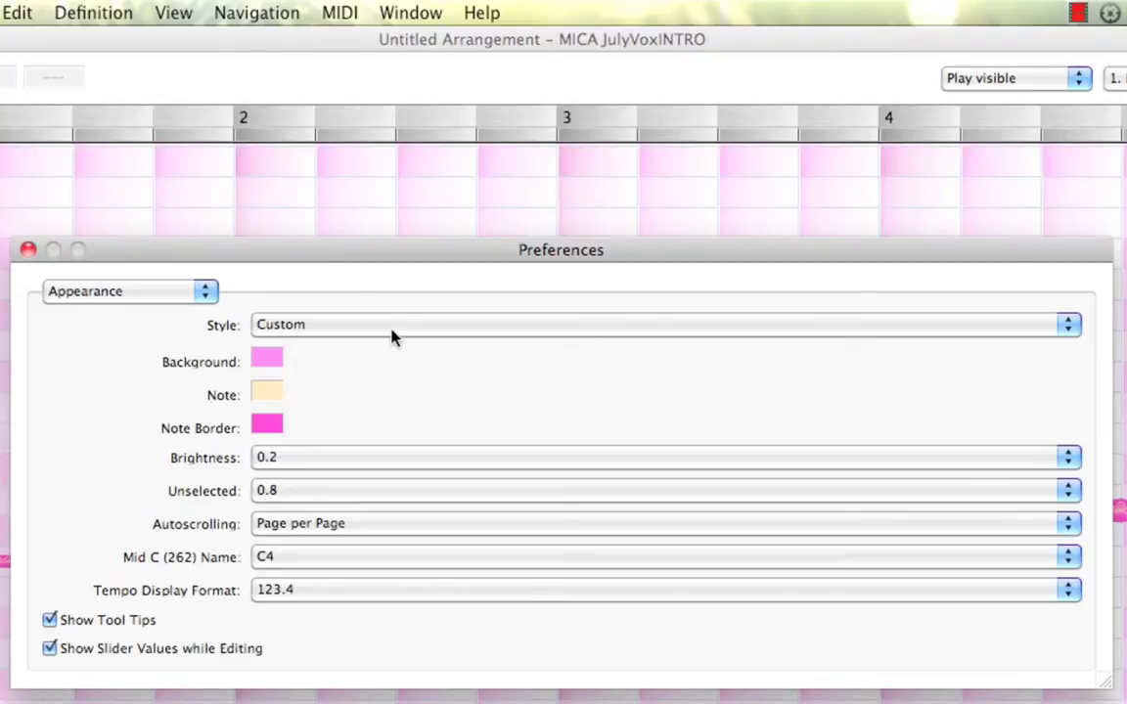
Step: Leave brightness at 0.2 and set autoscrolling to Page per Page
left_click(468, 462)
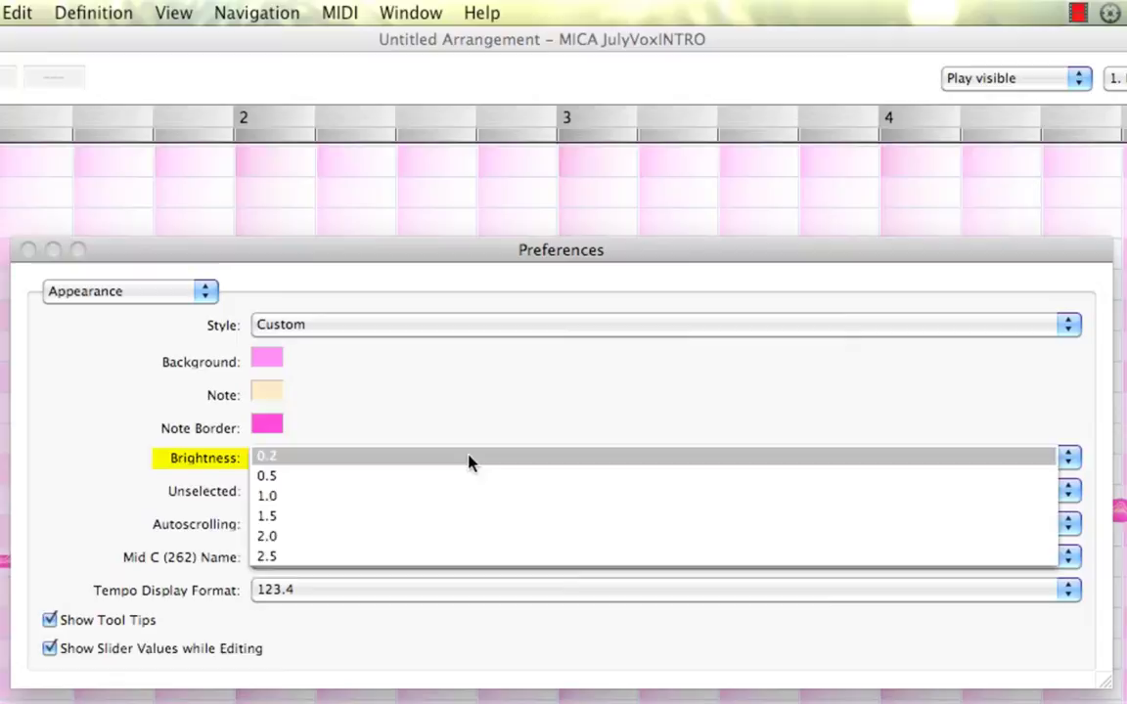
left_click(469, 462)
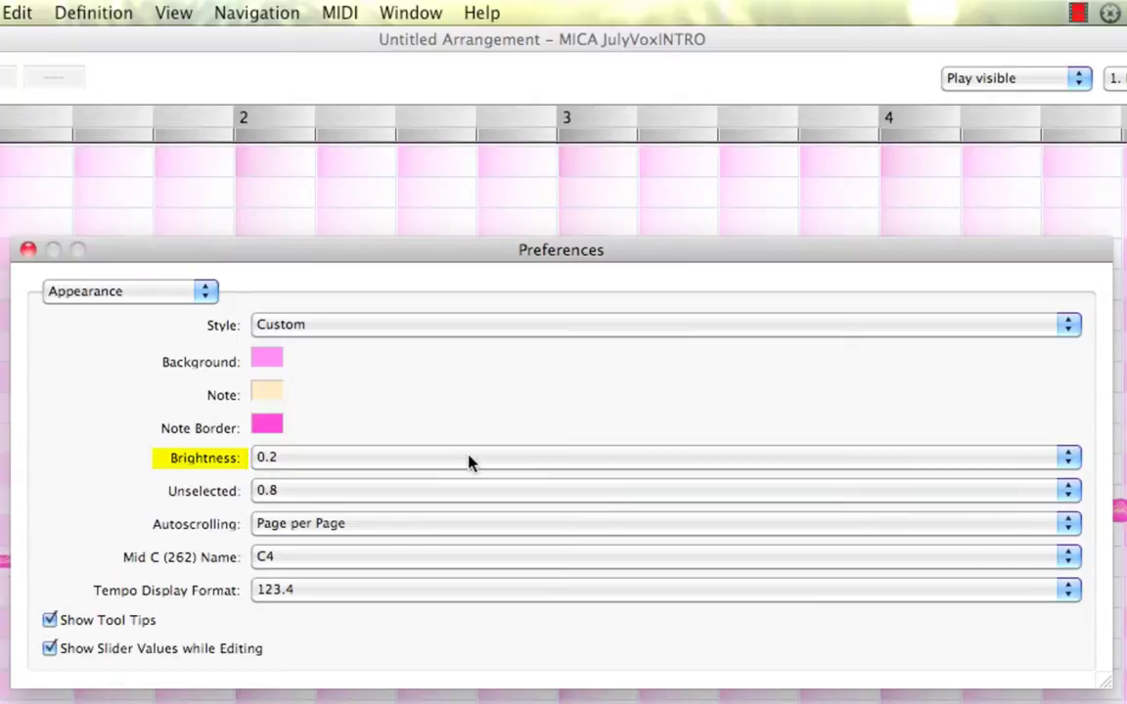
left_click(443, 527)
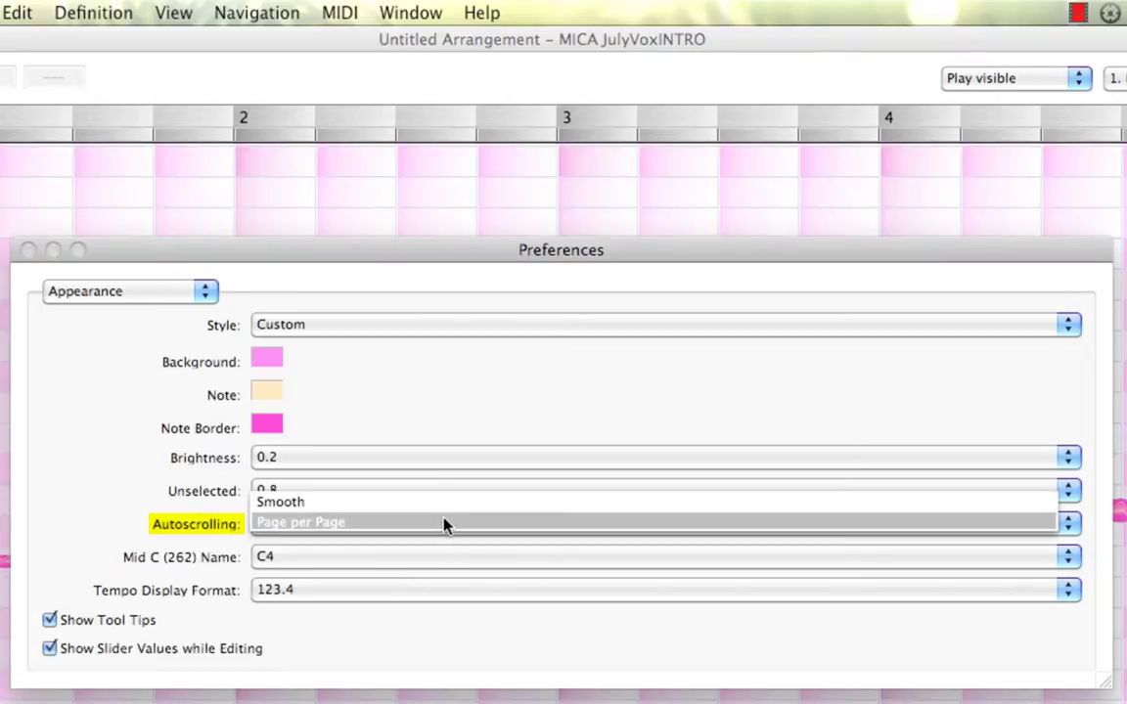
left_click(445, 525)
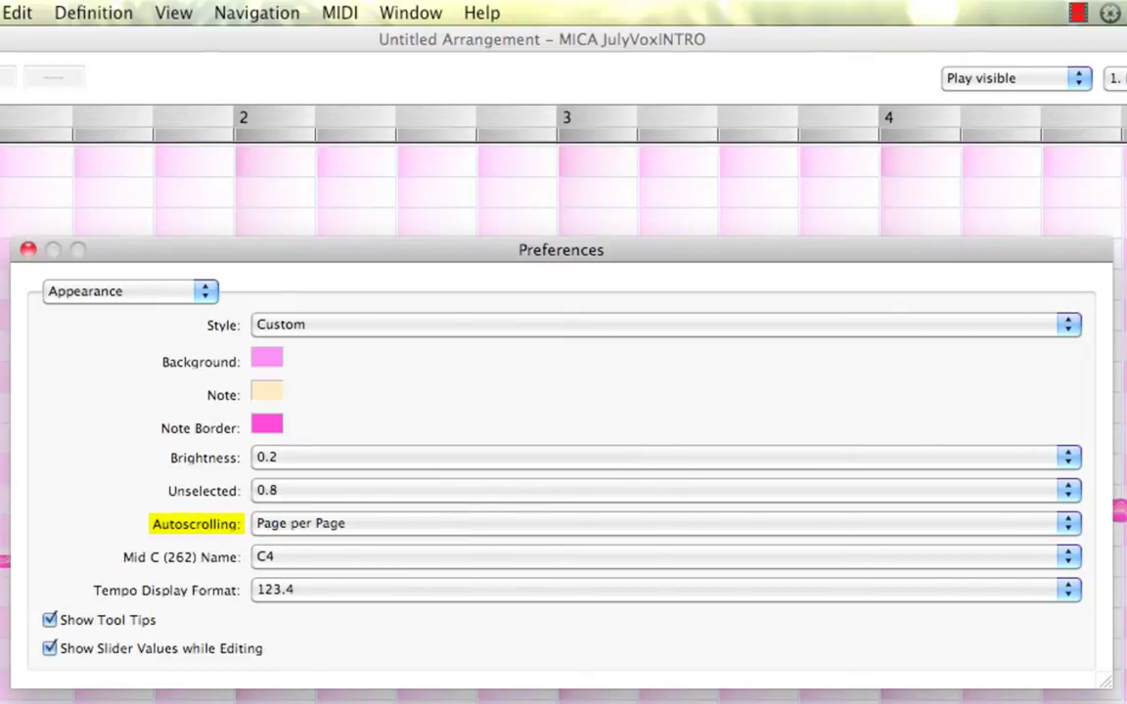
left_click(301, 529)
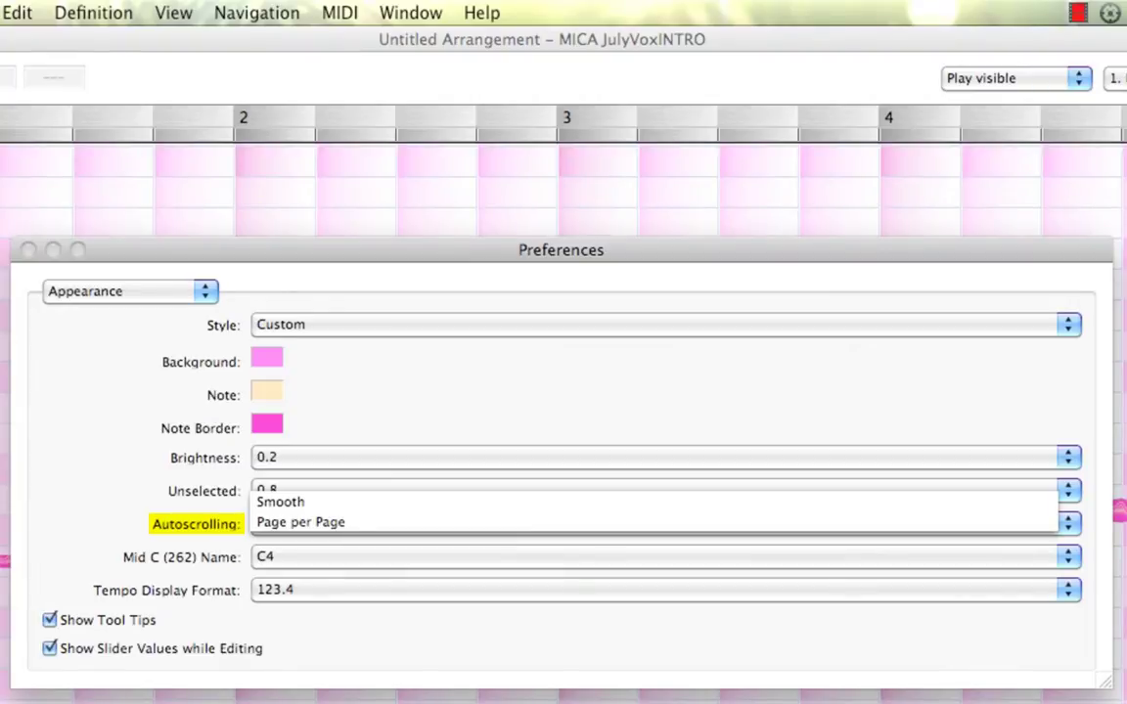
left_click(322, 523)
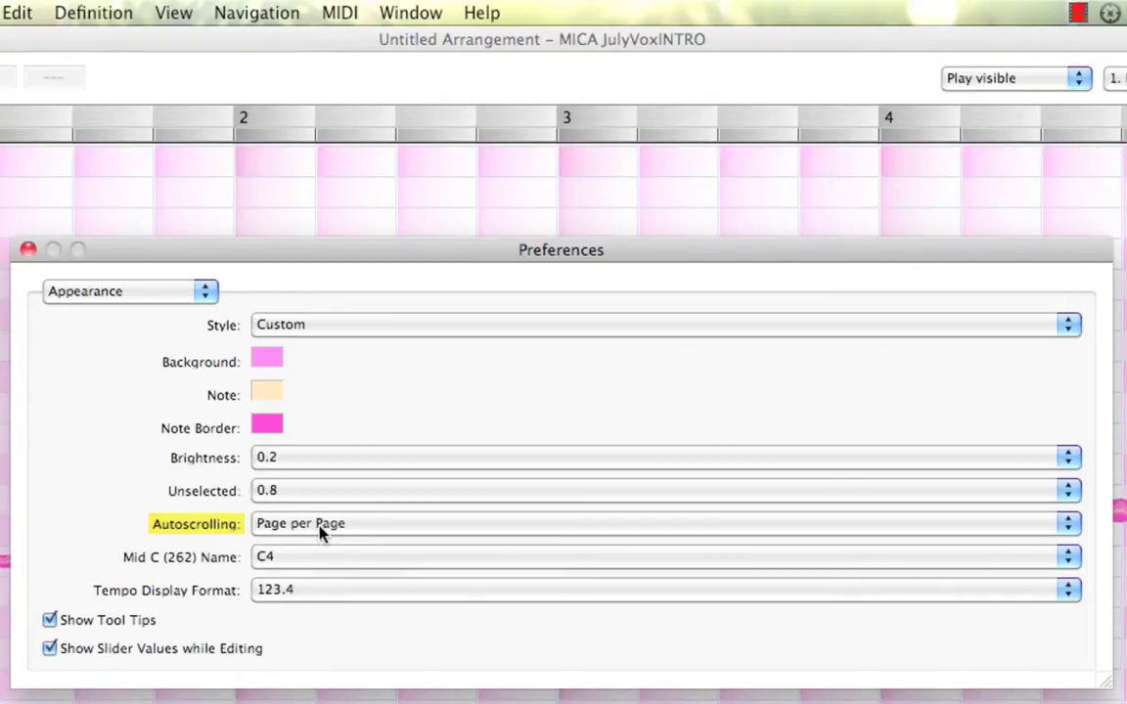
Step: Go to New Arrangements, open the Mixer, and raise Master Out from -6 to about -0.1 dB
left_click(202, 292)
left_click(169, 315)
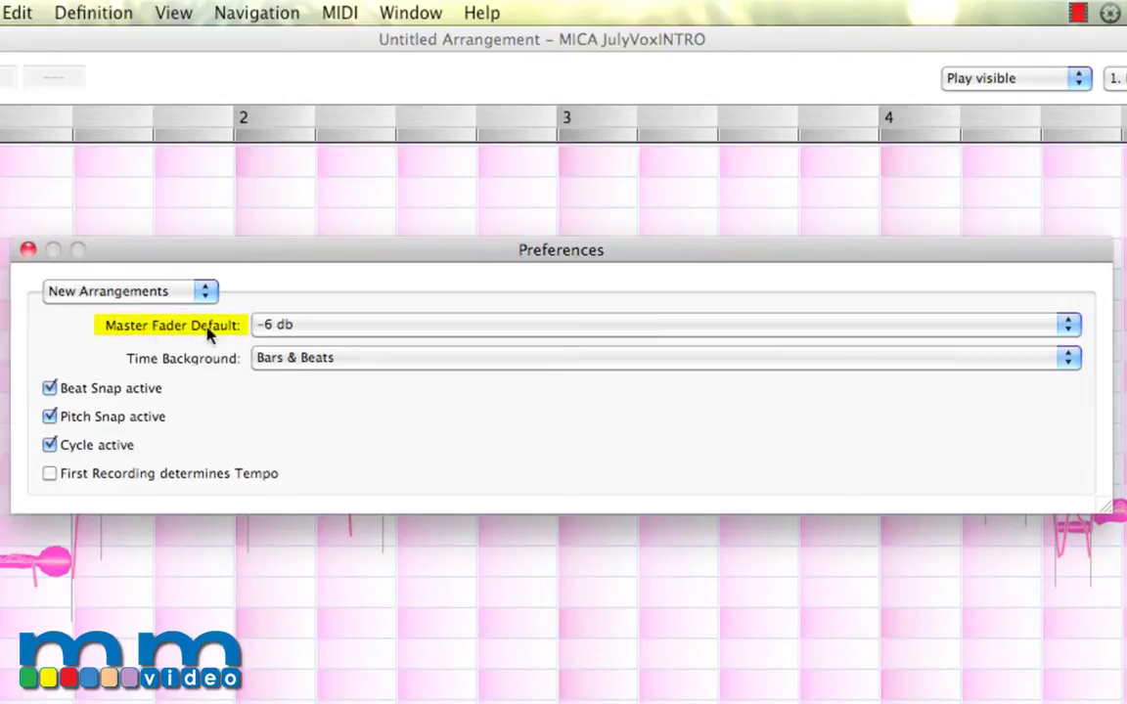
left_click(408, 13)
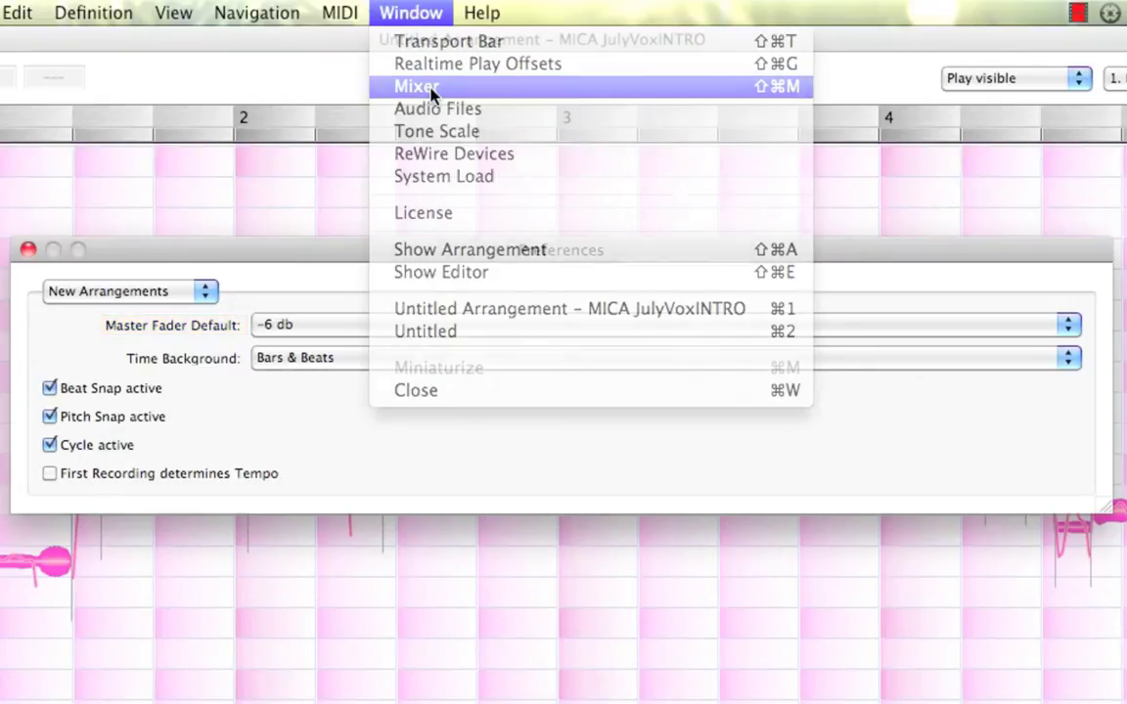
left_click(432, 91)
left_click_drag(762, 419, 743, 227)
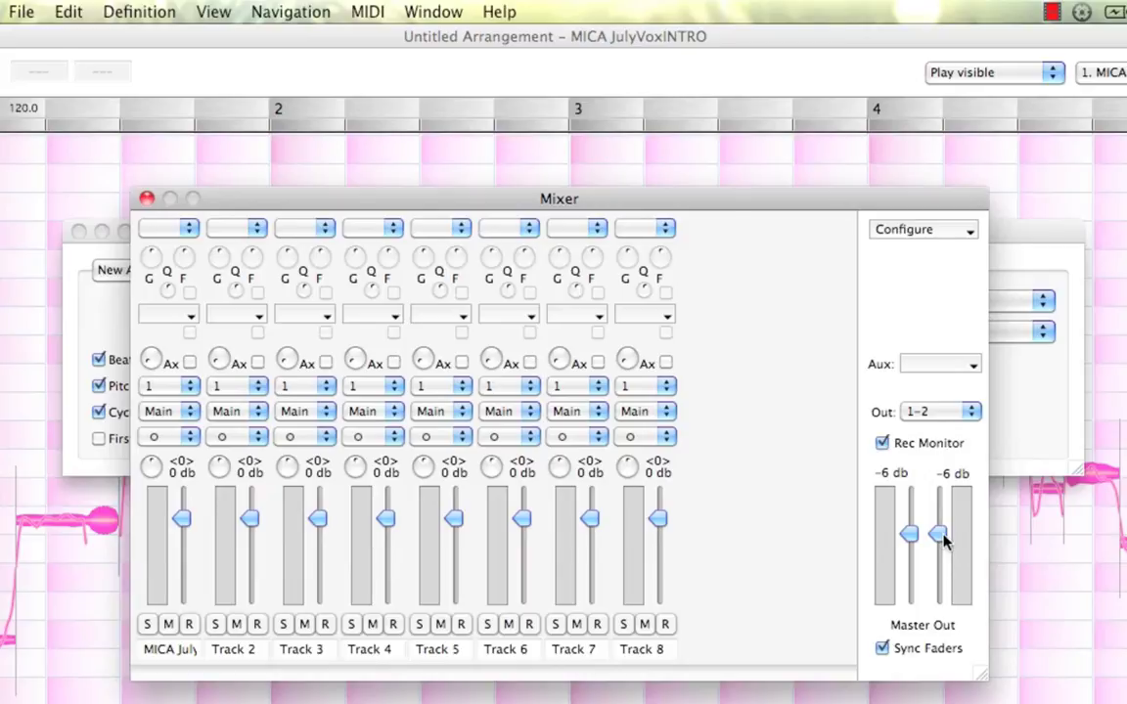
left_click_drag(944, 541, 942, 525)
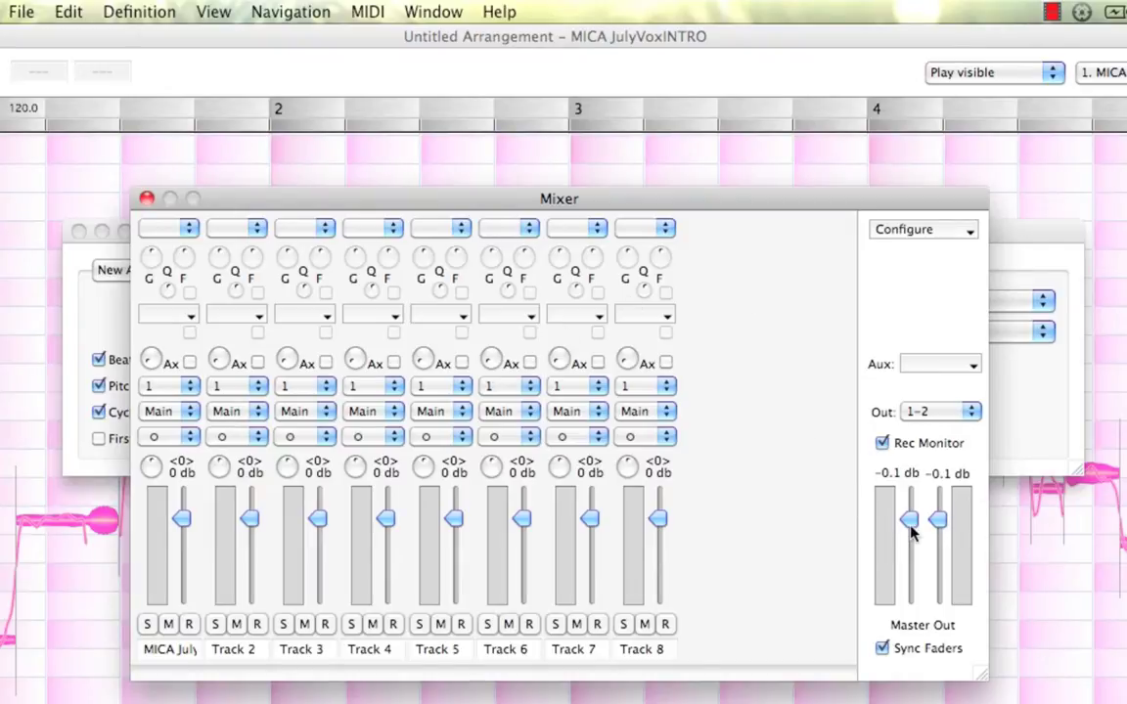
Step: Close the mixer, try a 0 db master fader default, then restore -6 db, keeping Bars & Beats
left_click(147, 200)
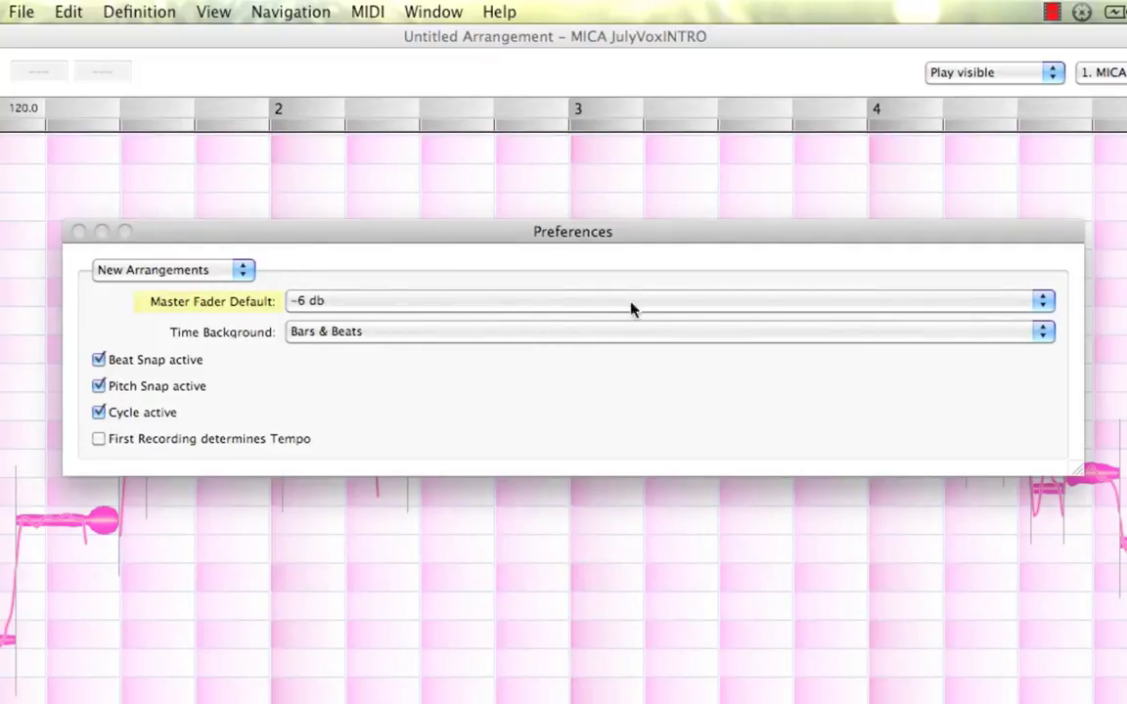
left_click(1041, 300)
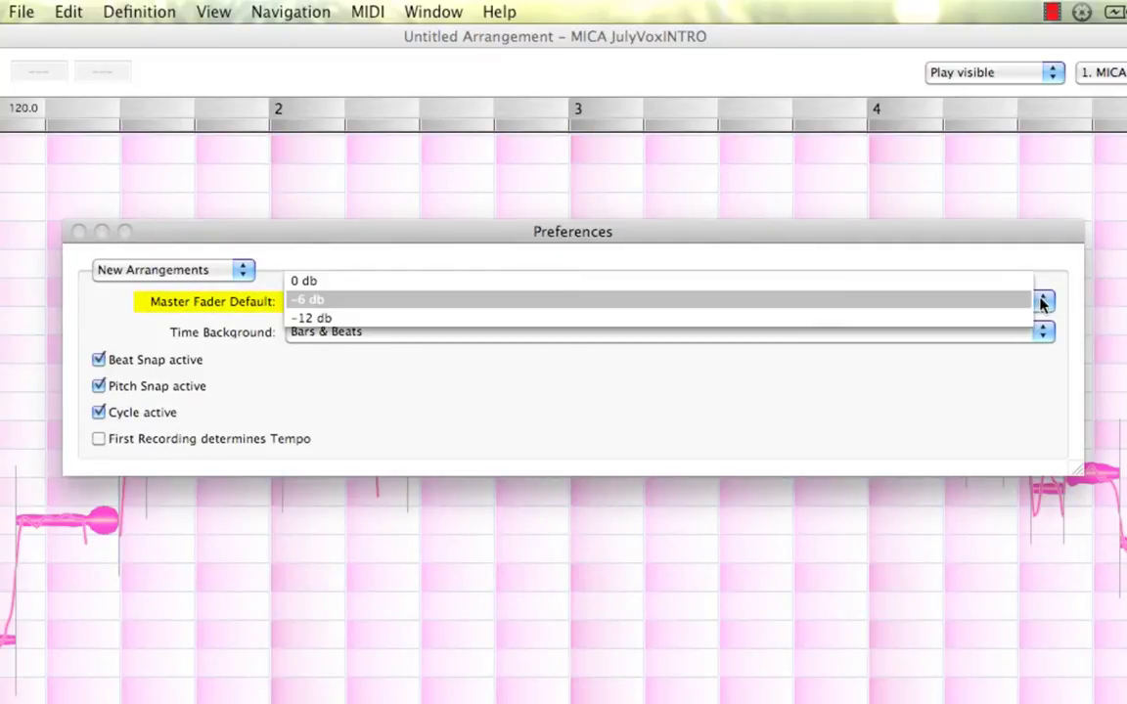
left_click(962, 286)
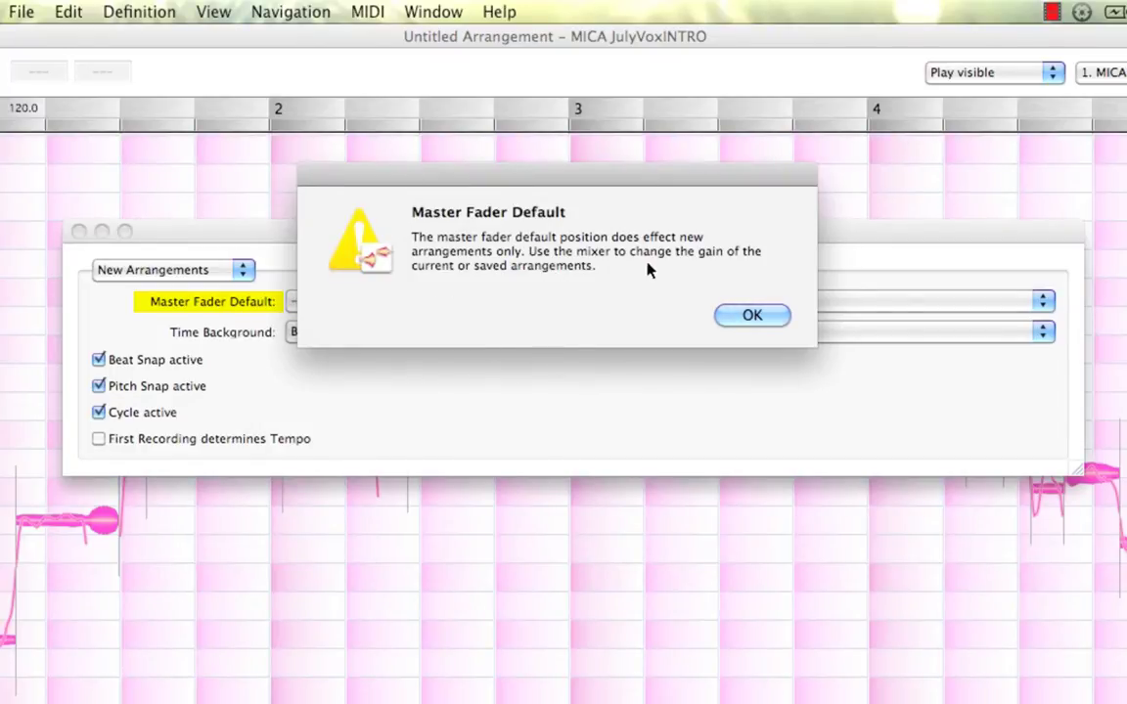
left_click(751, 315)
left_click(749, 311)
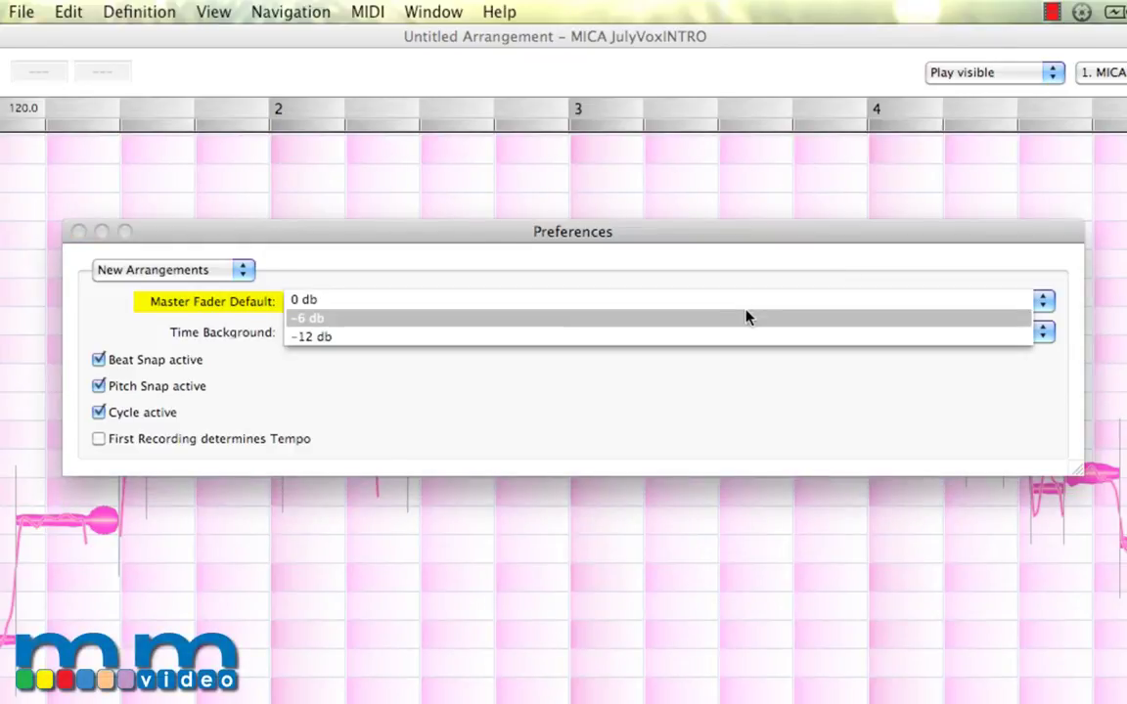
left_click(745, 316)
left_click(749, 320)
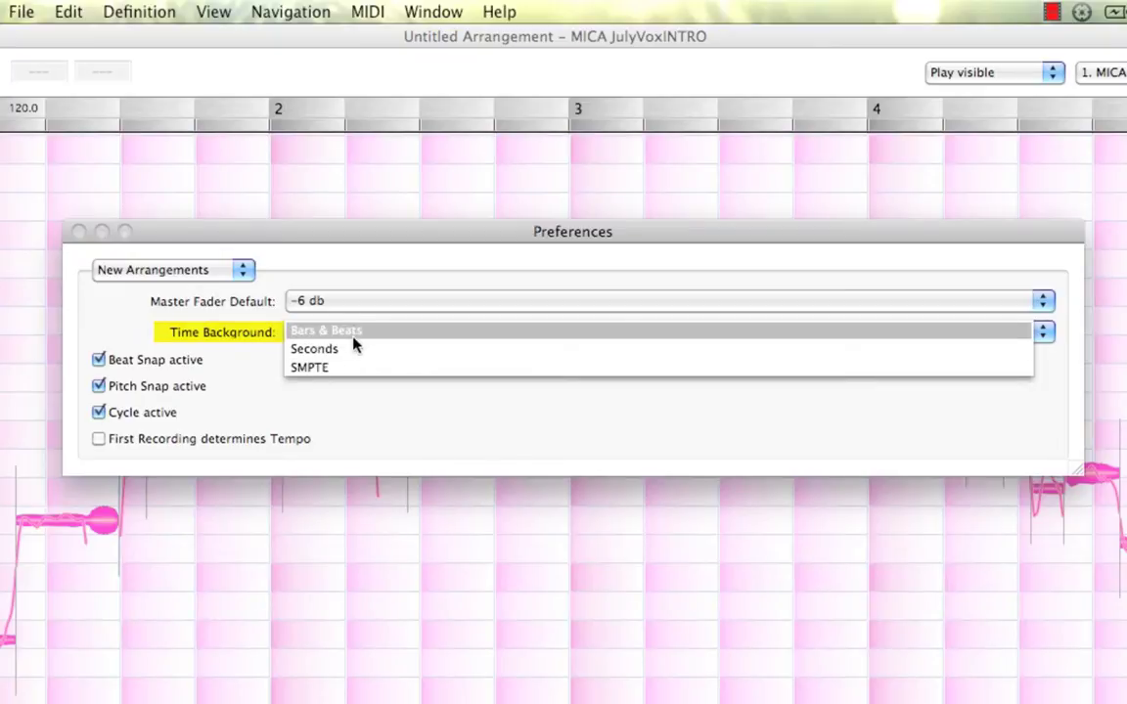
left_click(354, 334)
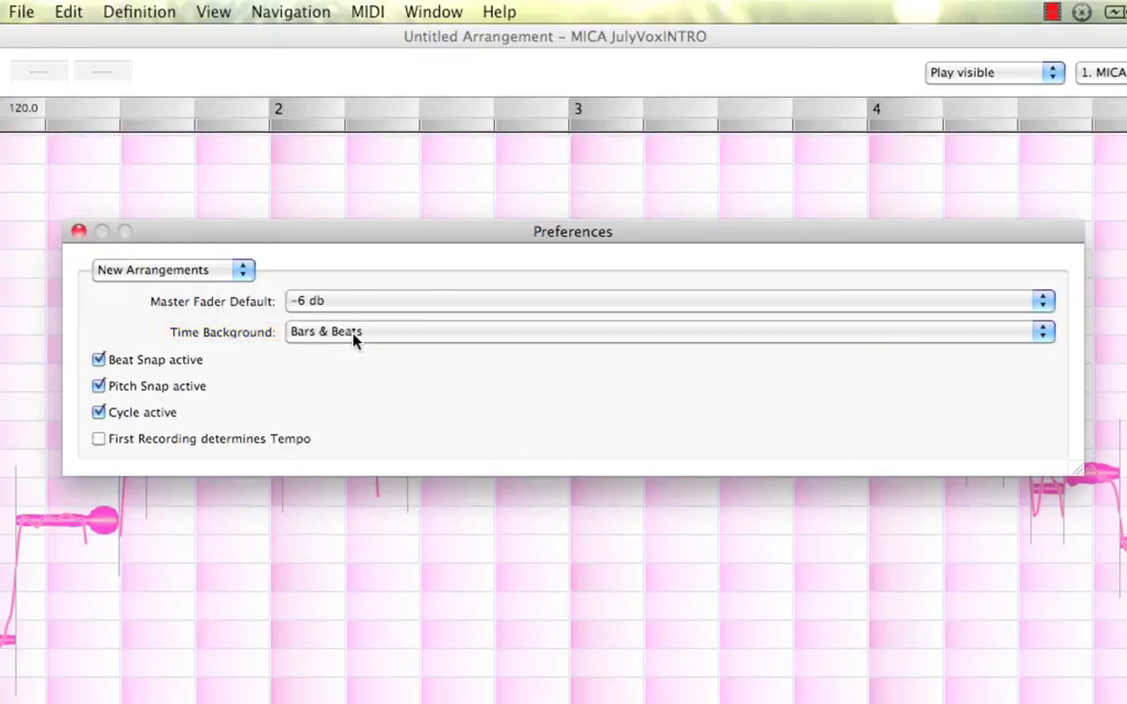
Step: Switch to the Plug Ins page and scroll through the Apple effects list
left_click(242, 273)
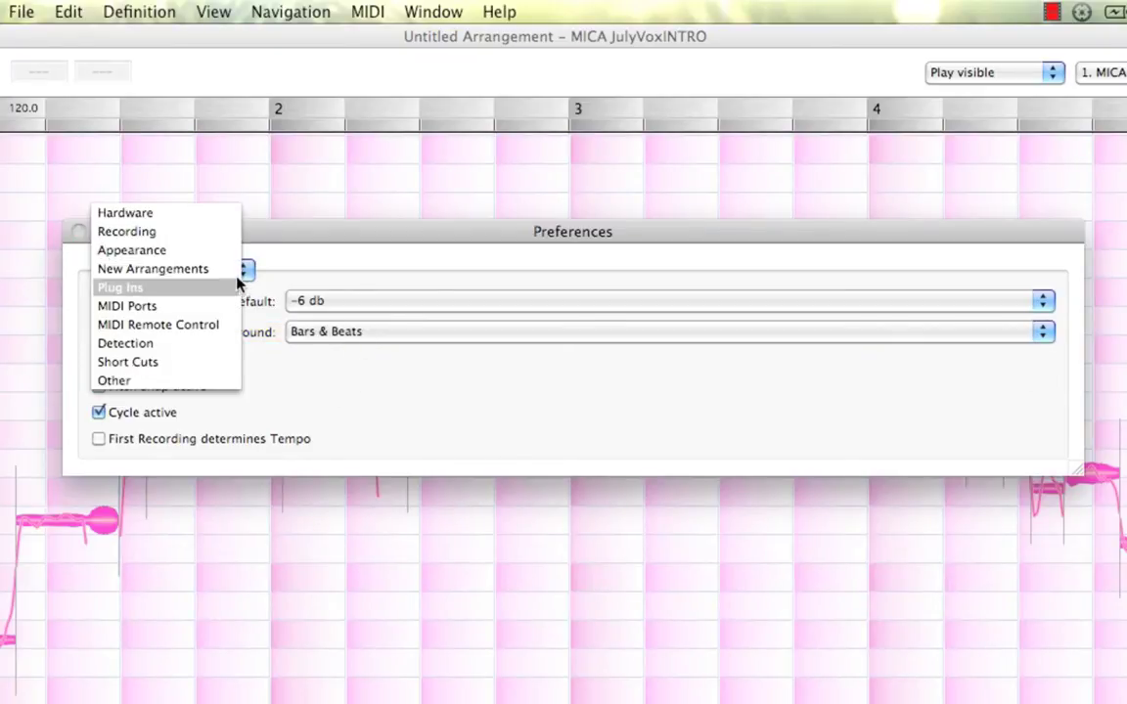
left_click(161, 301)
scroll(312, 392, "down", 1)
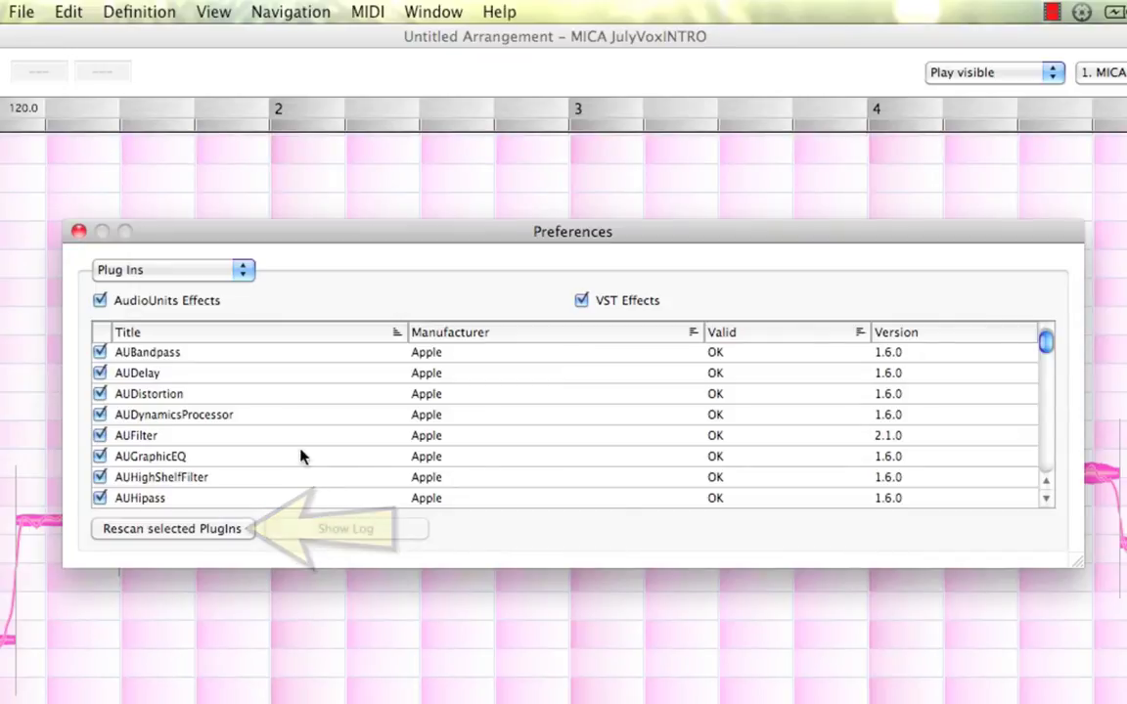
Step: Turn AUBandpass, AUDelay and AUDistortion off and back on, leaving all enabled
left_click(100, 352)
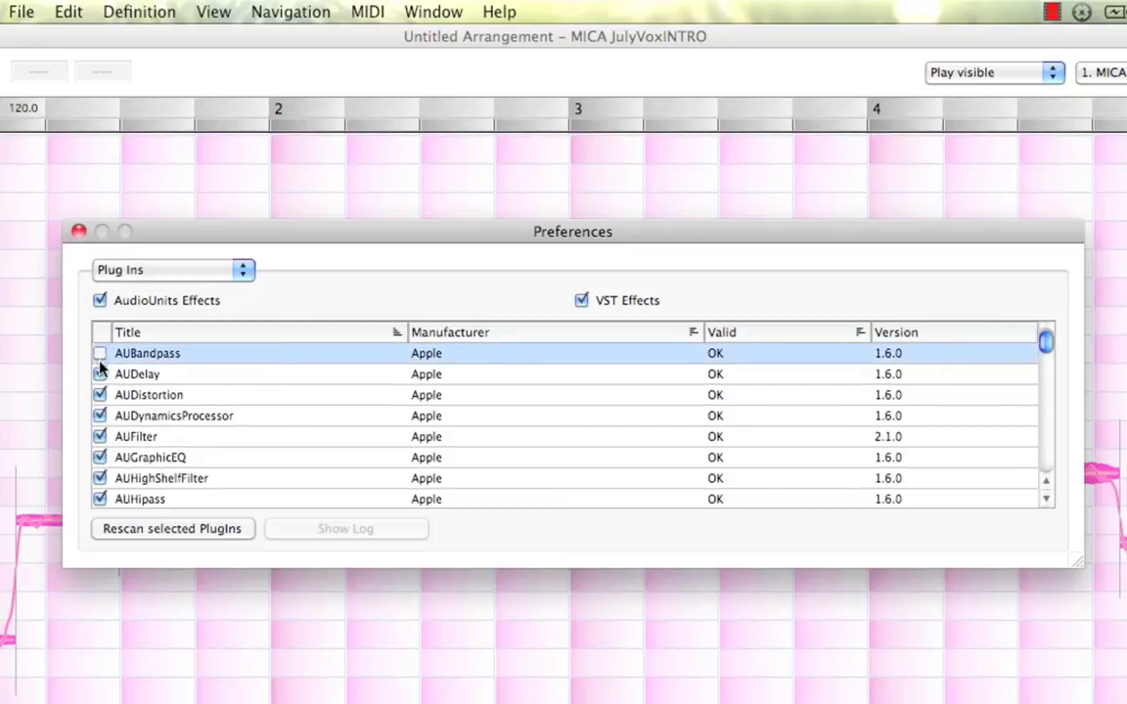
left_click(100, 374)
left_click(100, 395)
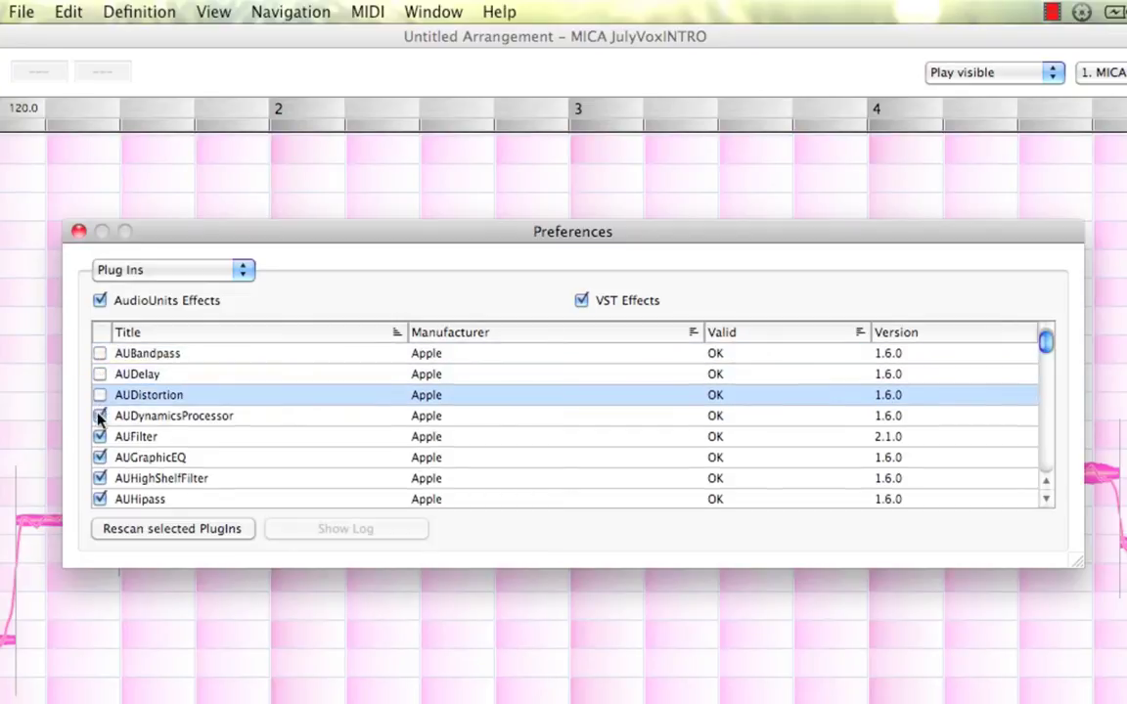
left_click(100, 415)
left_click(99, 395)
left_click(100, 374)
left_click(100, 353)
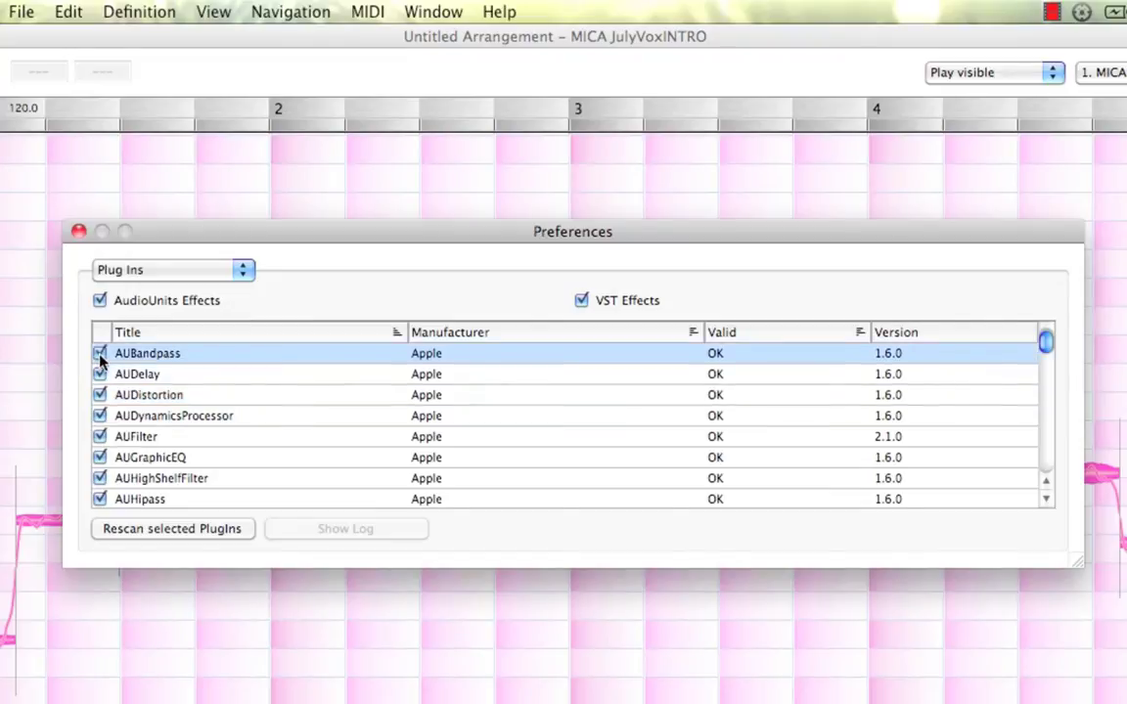
left_click(245, 274)
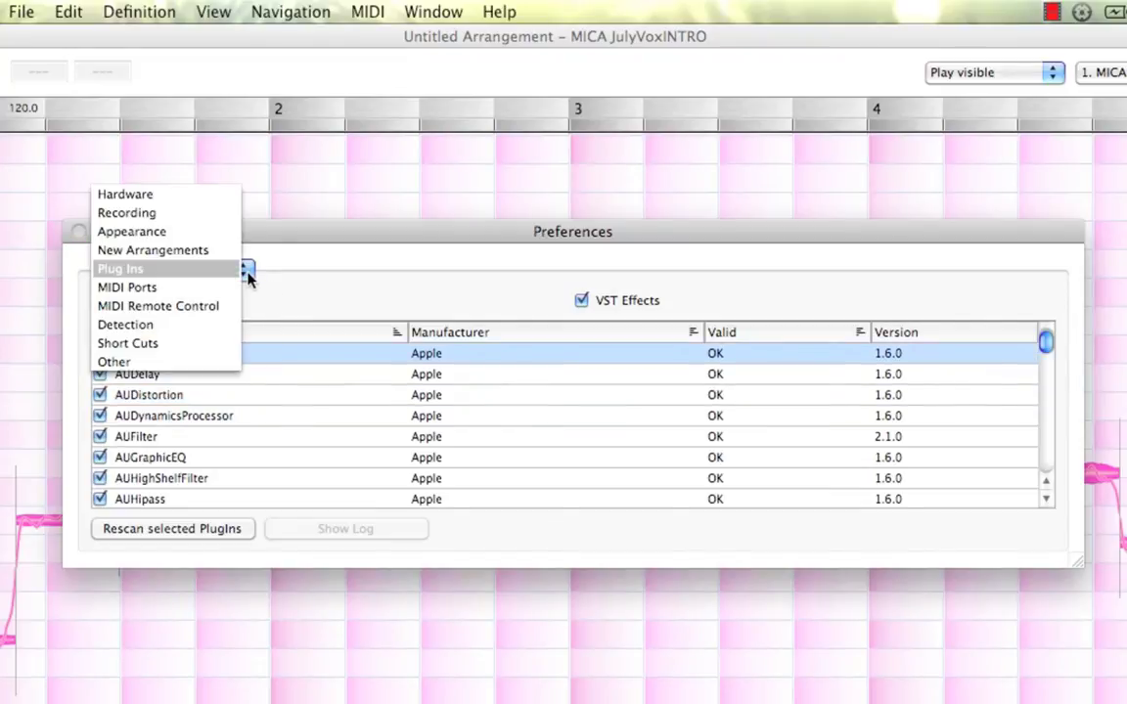
Step: On MIDI Ports, set default MIDI input and output to PreSonus Mobile MIDI
left_click(182, 289)
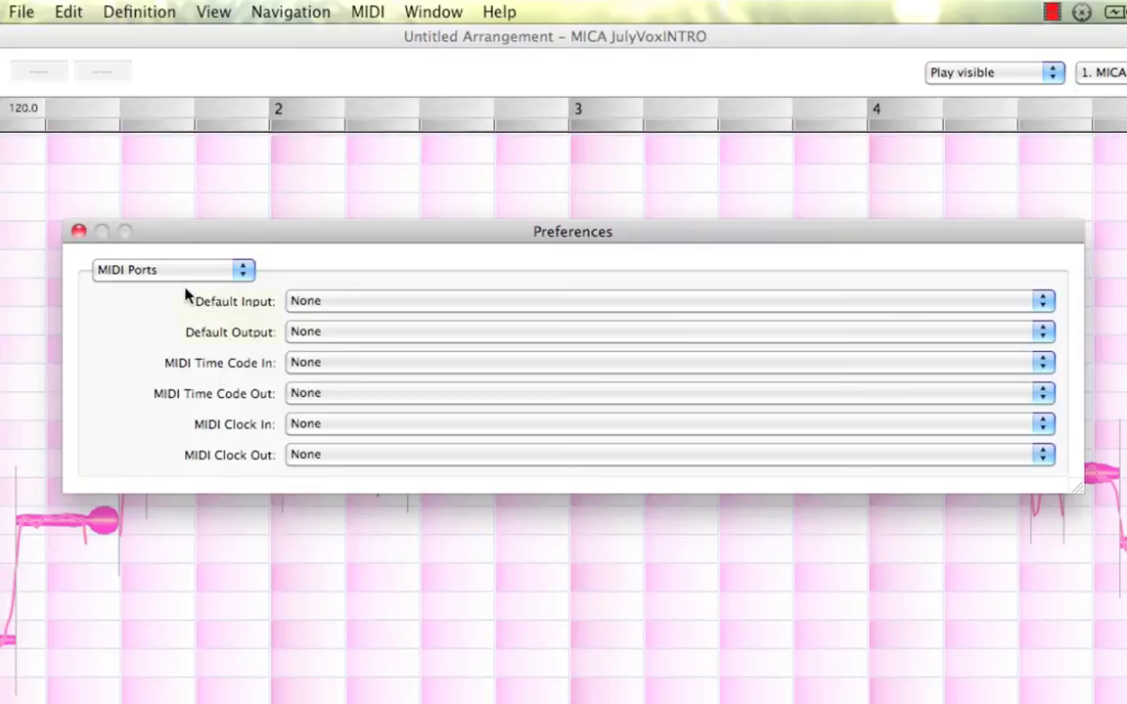
left_click(384, 305)
left_click(384, 334)
left_click(383, 338)
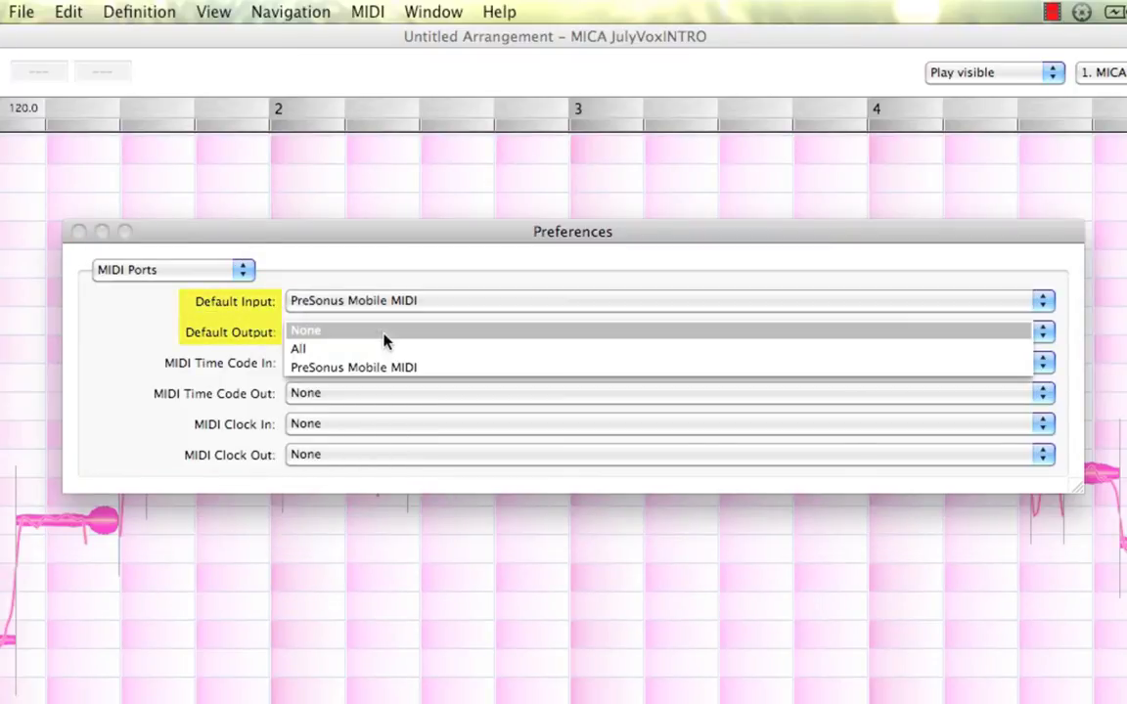
left_click(382, 370)
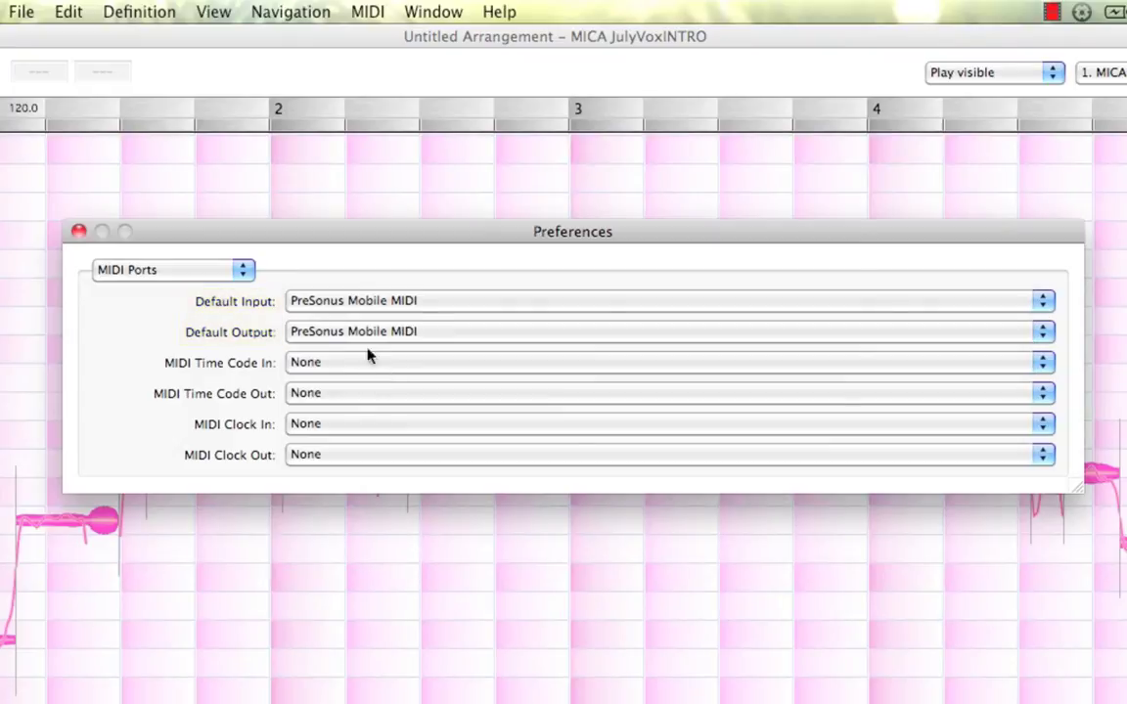
Step: View the MIDI Remote Control page, then move on to Detection
left_click(244, 269)
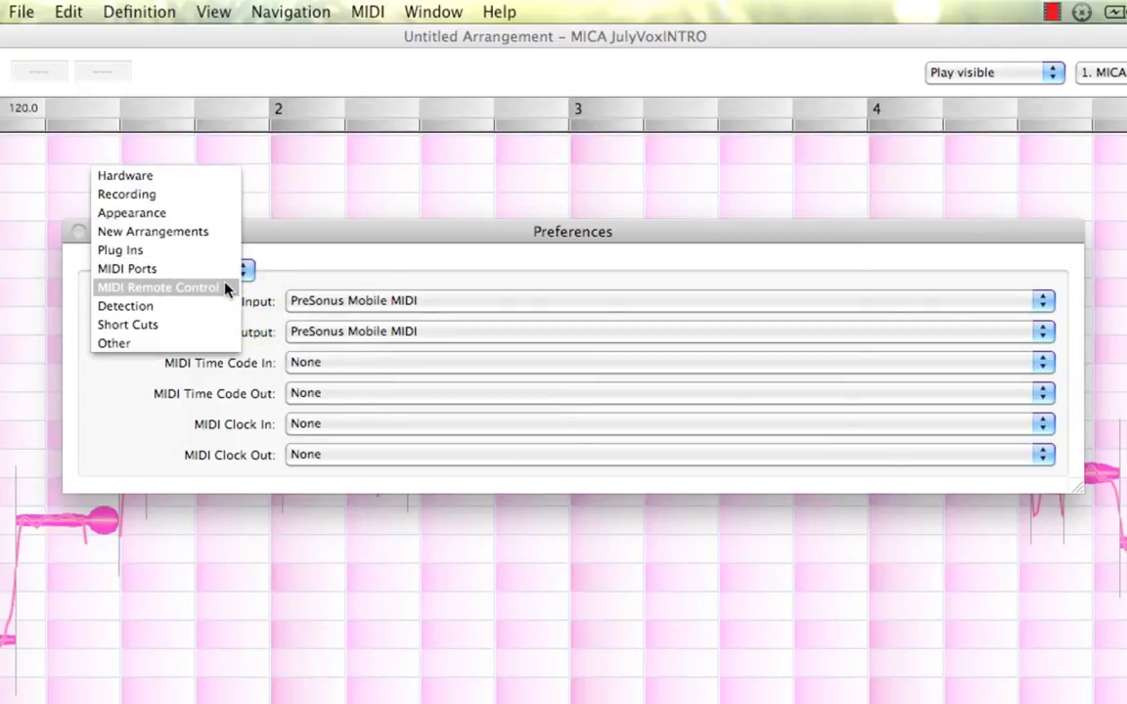
left_click(223, 288)
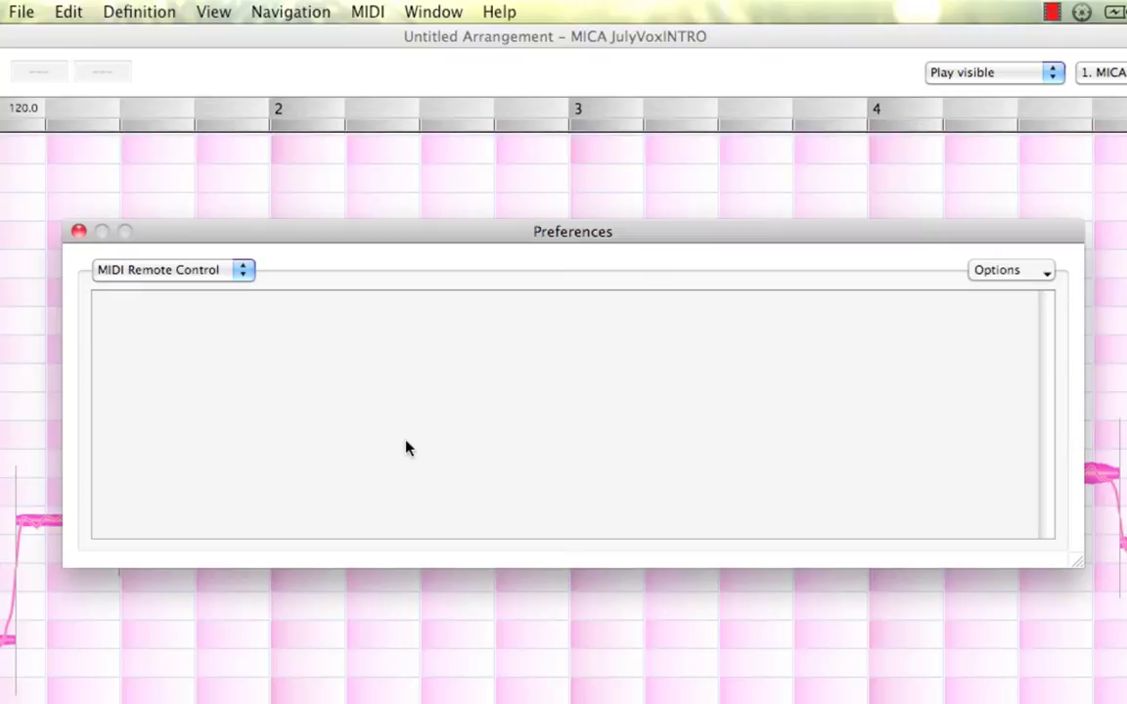
left_click(242, 271)
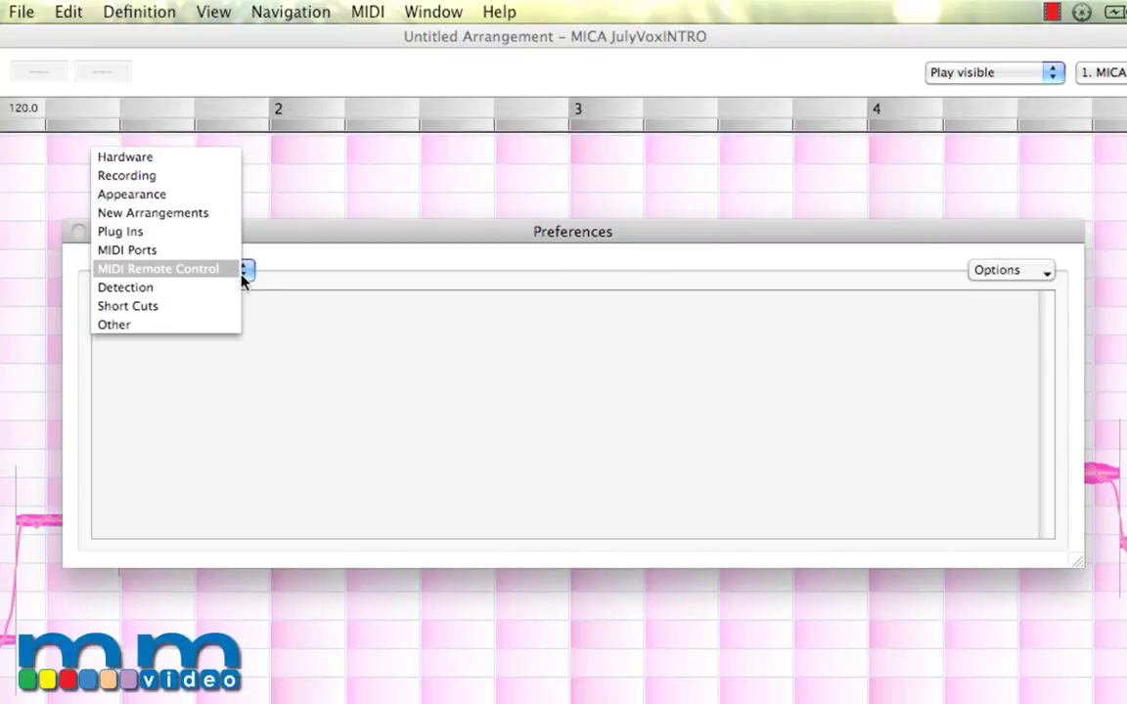
left_click(233, 289)
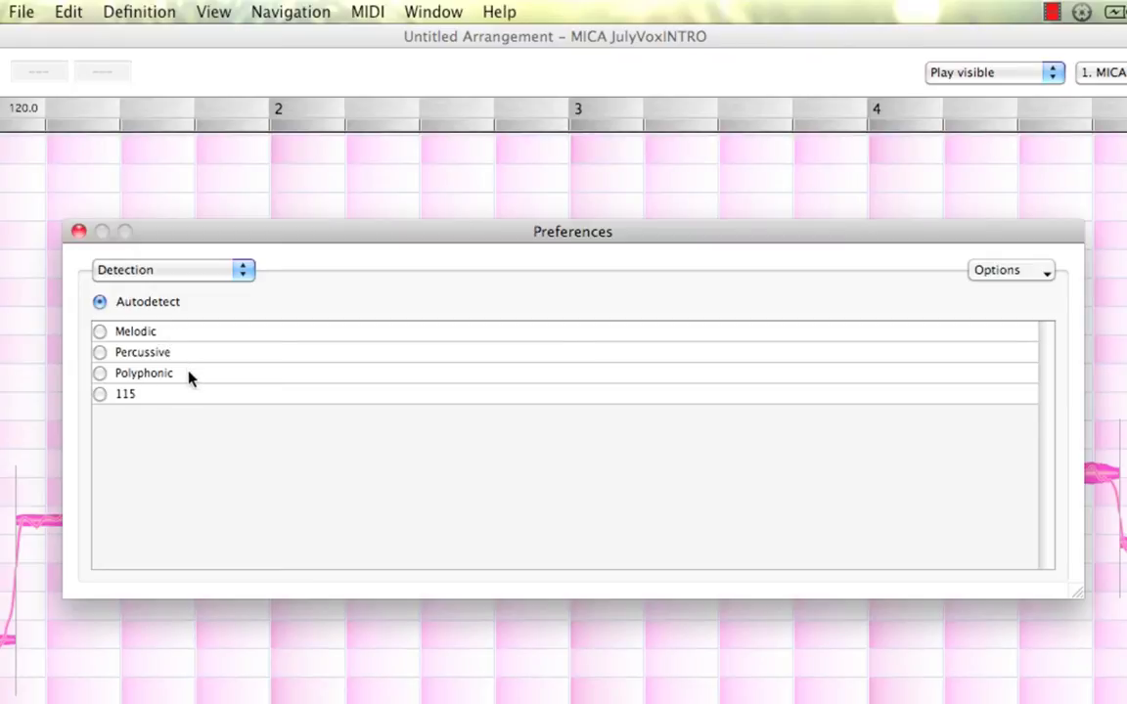
Step: Select the 115 detection preset and open its options to add a new parameter set
left_click(189, 396)
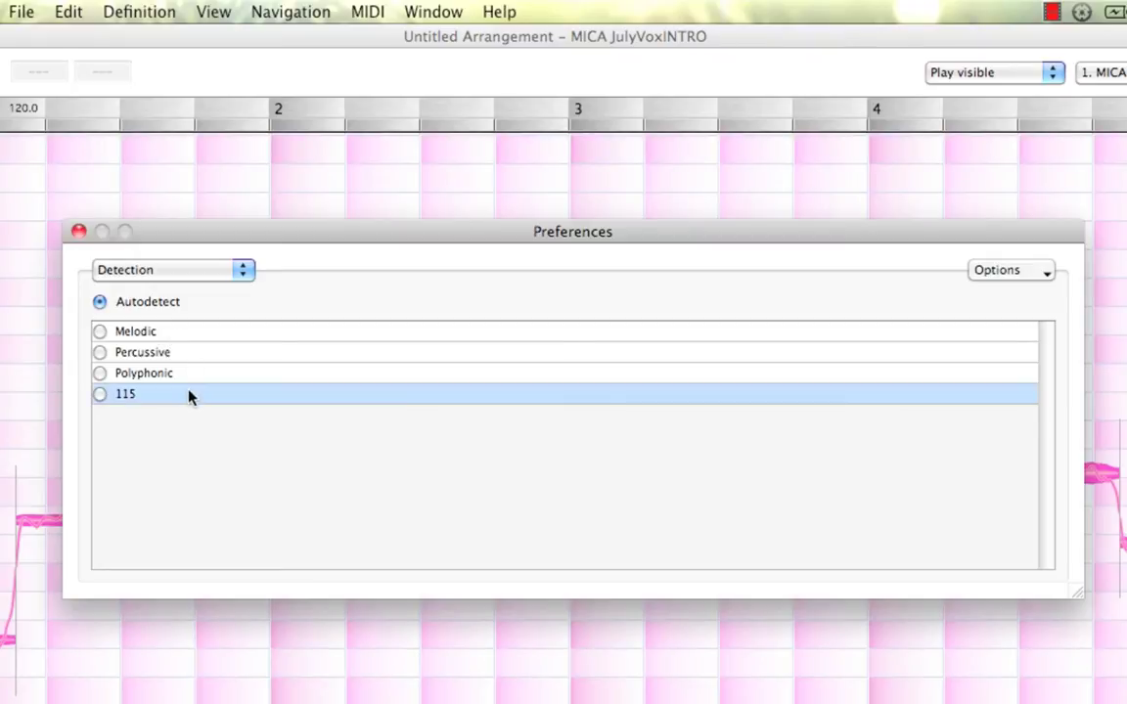
left_click(1047, 279)
Step: Add a detection parameter set titled Today with Separation Sensitivity at 120% and save it
left_click(1035, 292)
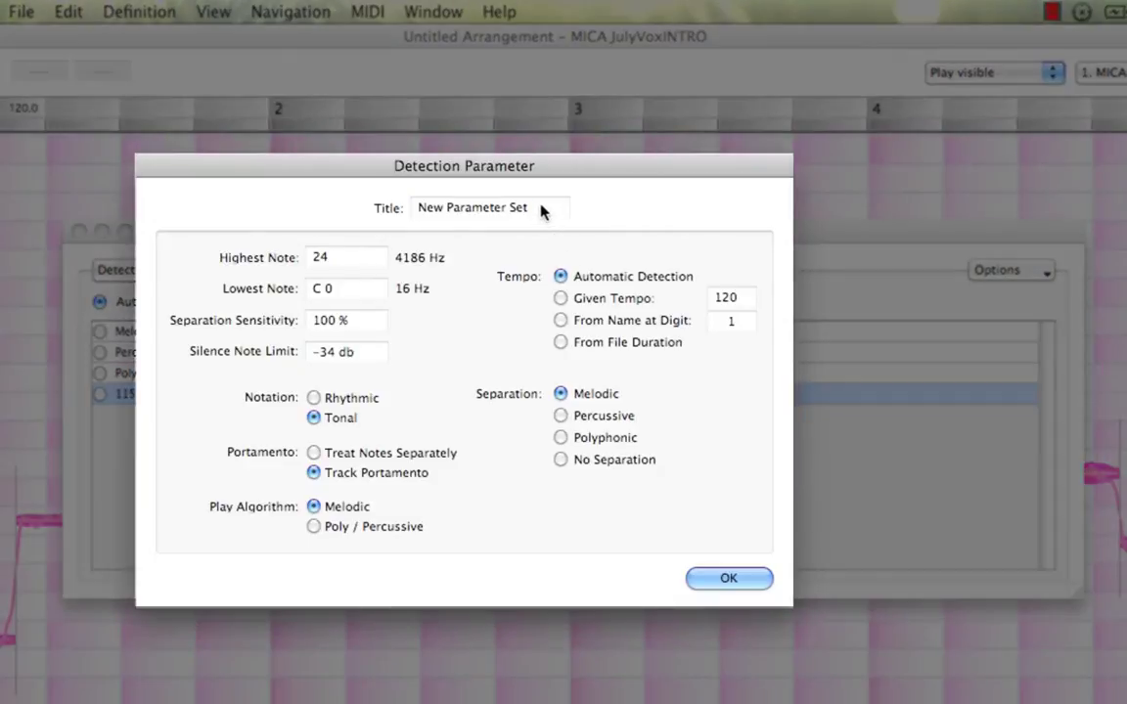
triple_click(516, 211)
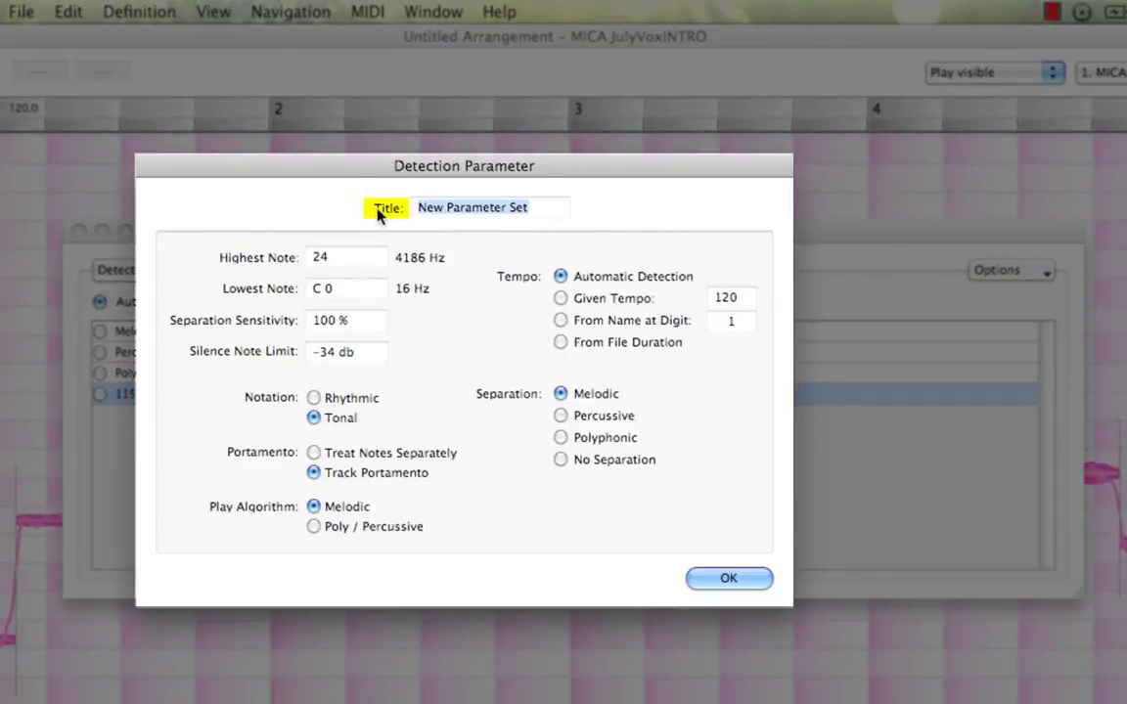
type("Today")
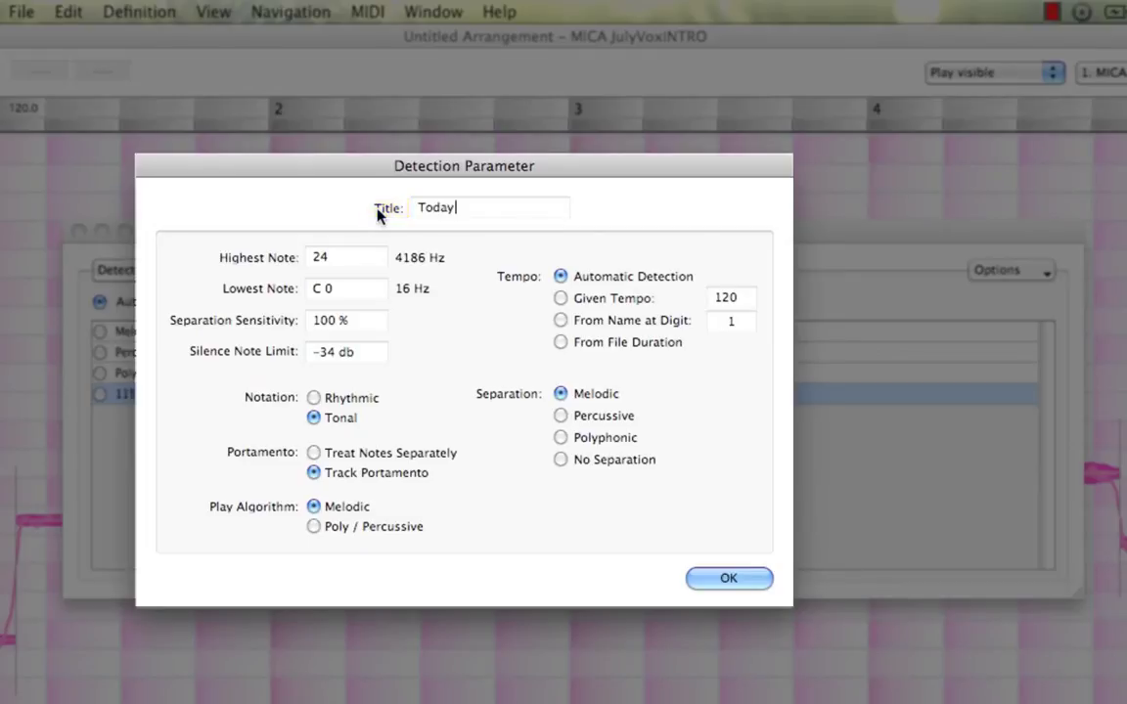
scroll(355, 314, "up", 12)
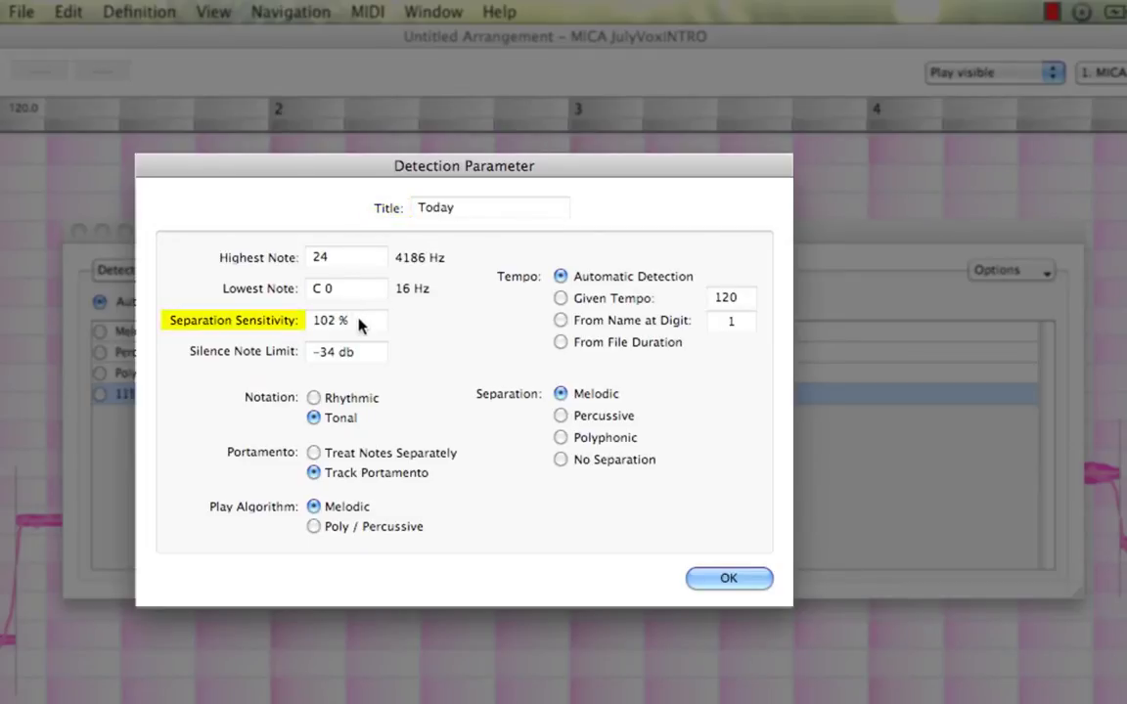
mouse_move(358, 314)
left_mouse_down()
mouse_move(360, 296)
mouse_move(358, 338)
mouse_move(358, 307)
left_mouse_up()
left_click_drag(358, 307, 360, 304)
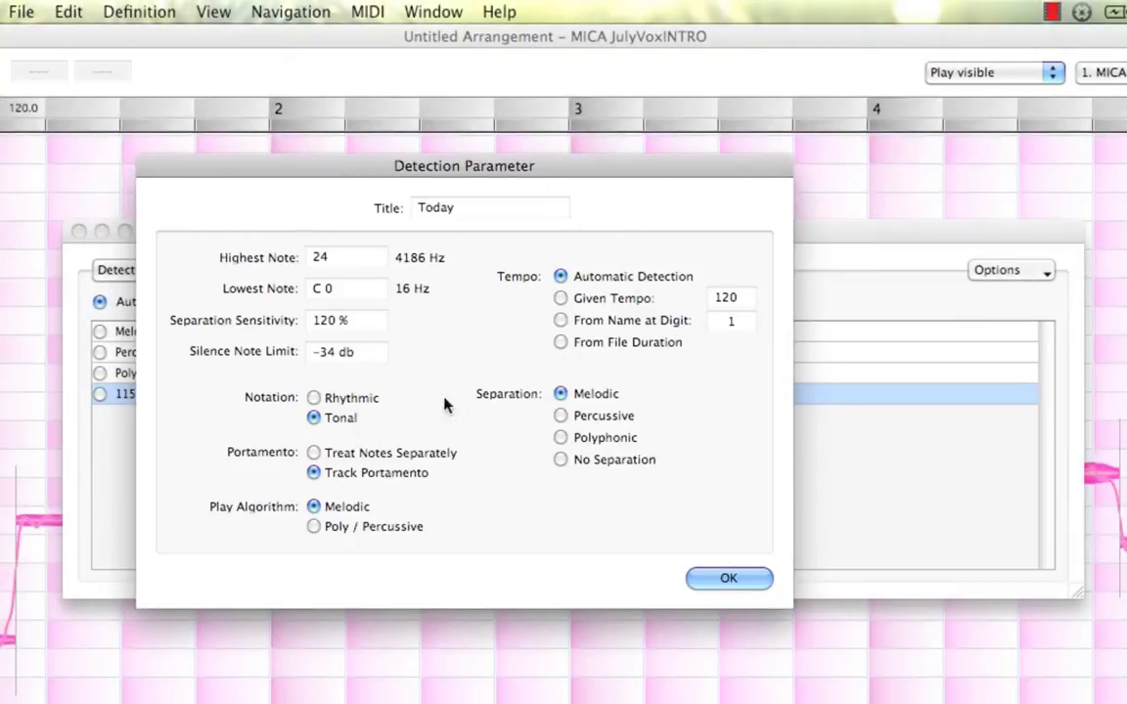
left_click(725, 577)
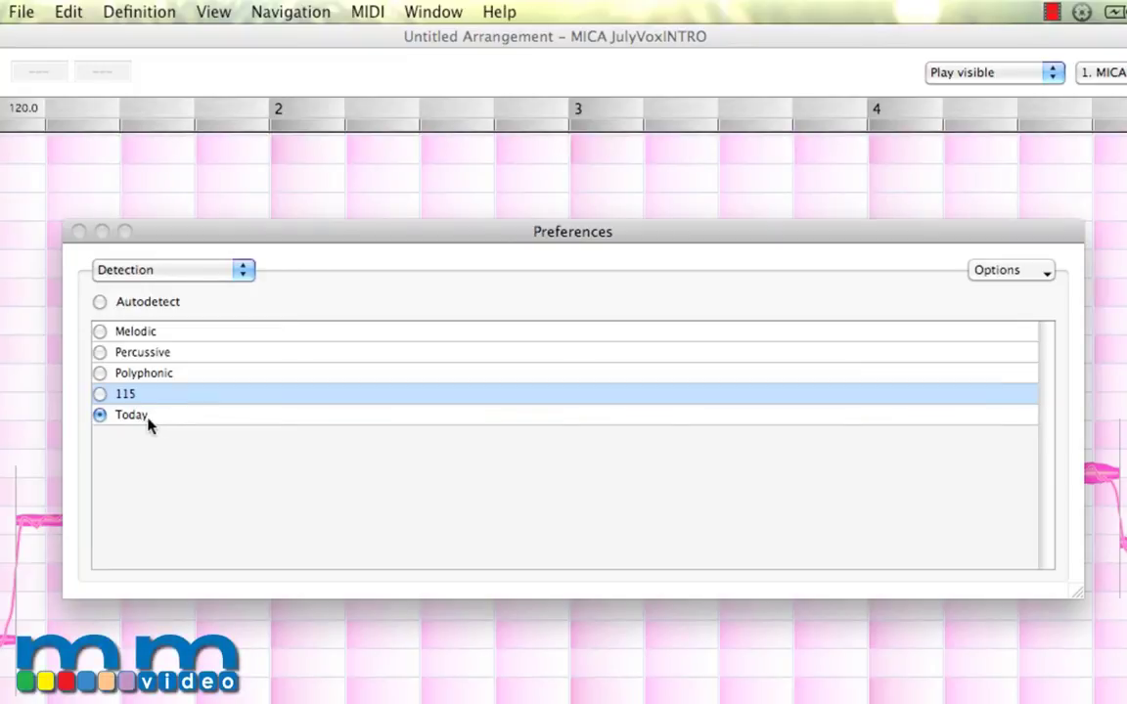
Step: Select the Today preset in the detection list and remove it via the Options menu
left_click(116, 379)
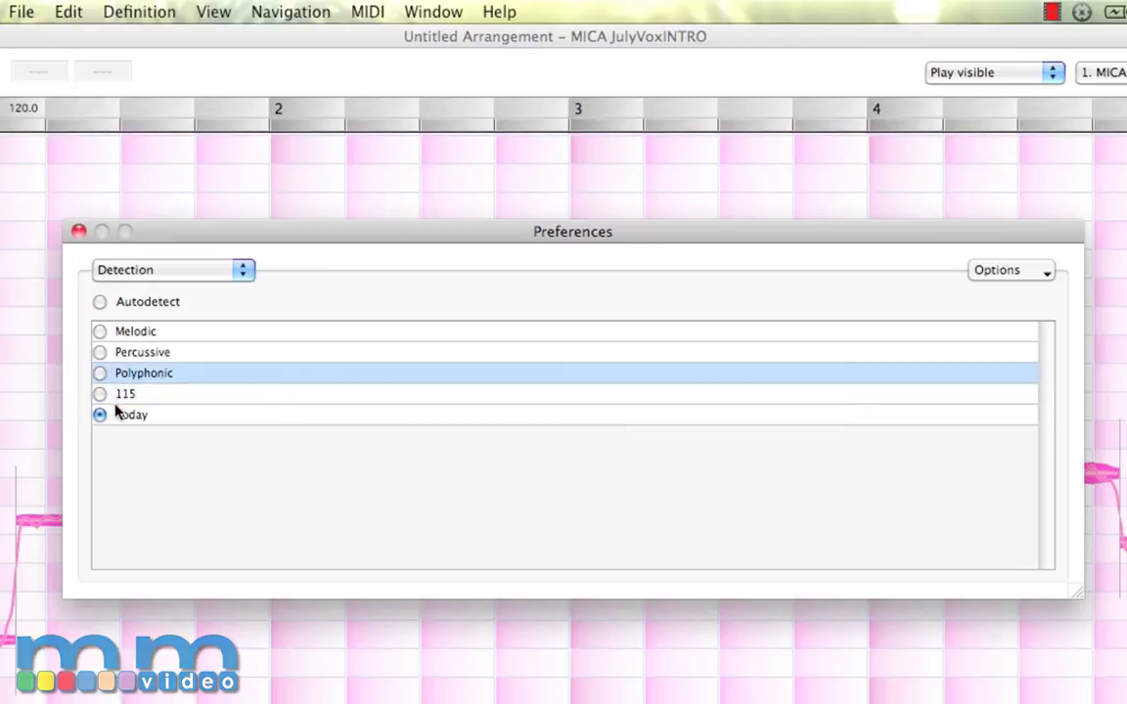
left_click(100, 394)
left_click(101, 416)
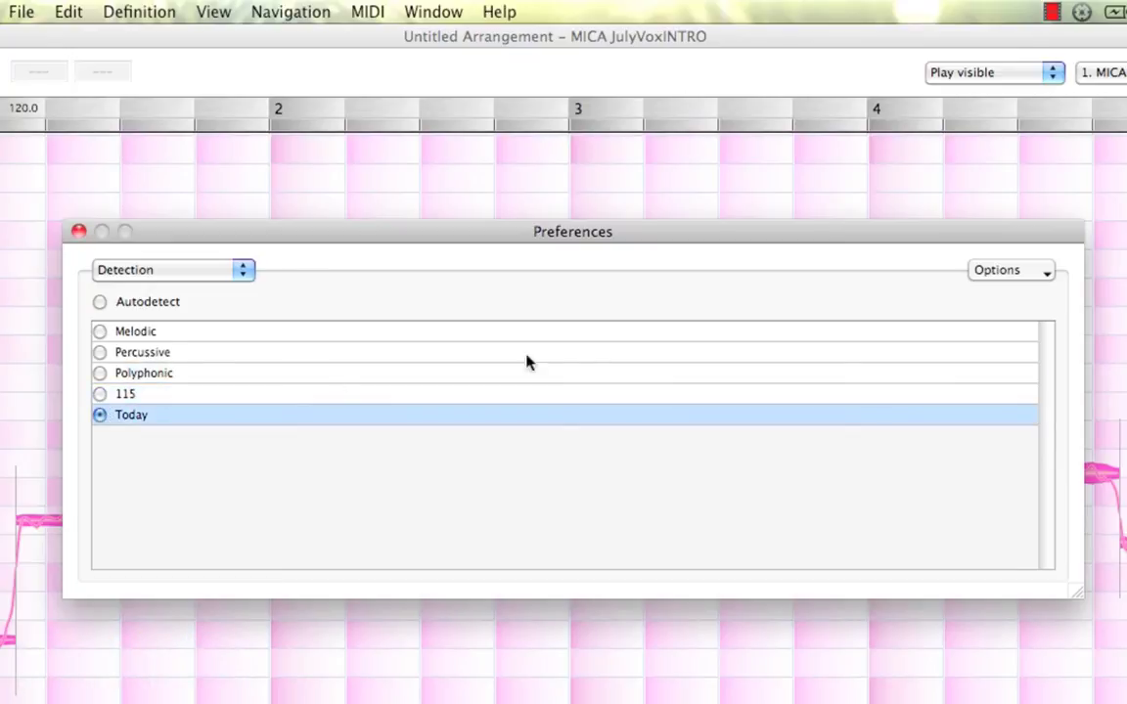
left_click(1039, 273)
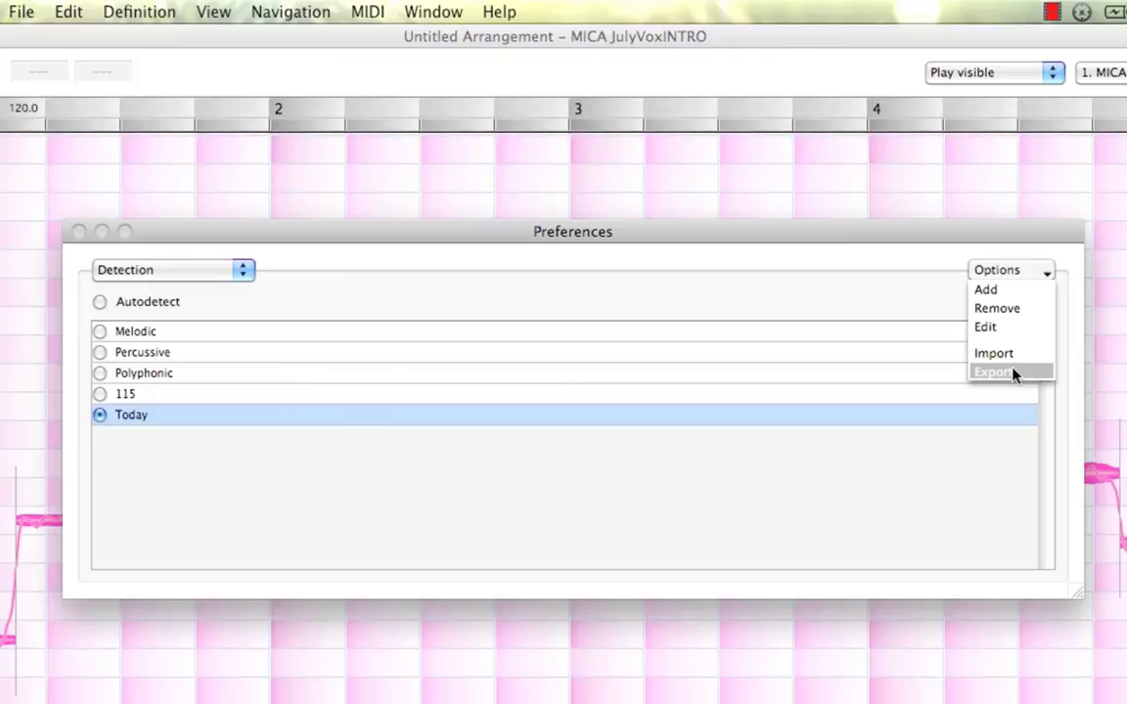
left_click(1004, 311)
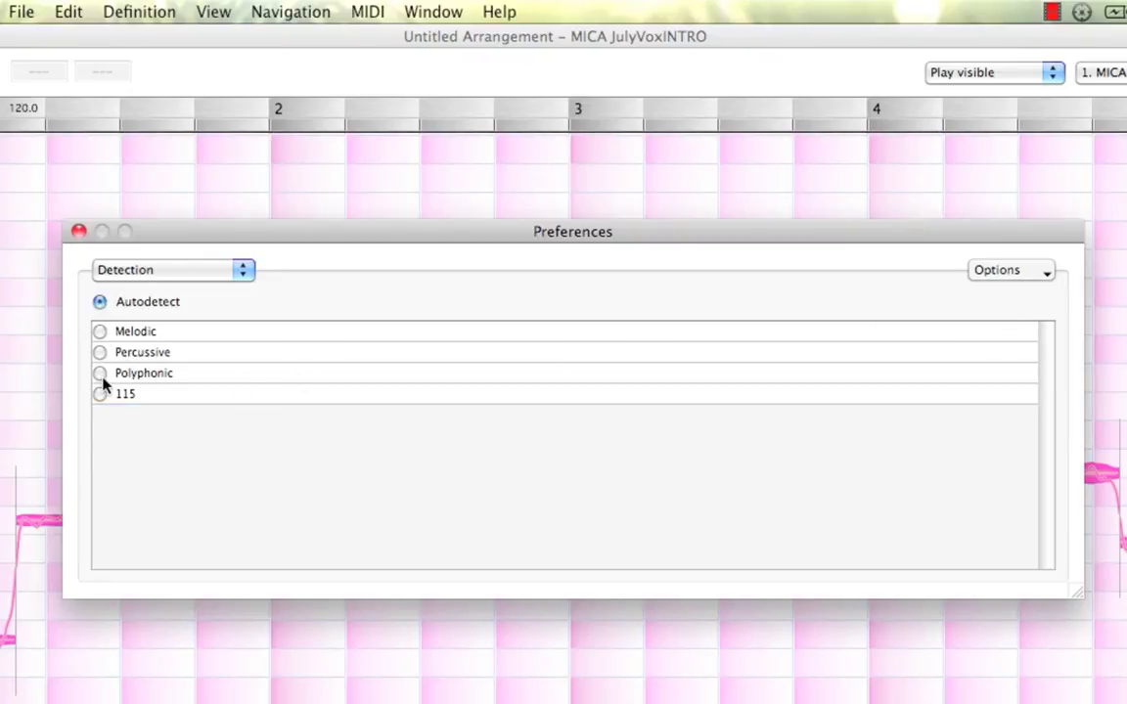
Step: Switch to the Short Cuts preferences page, then move the Preferences window up and make it taller
left_click(244, 274)
left_click(160, 288)
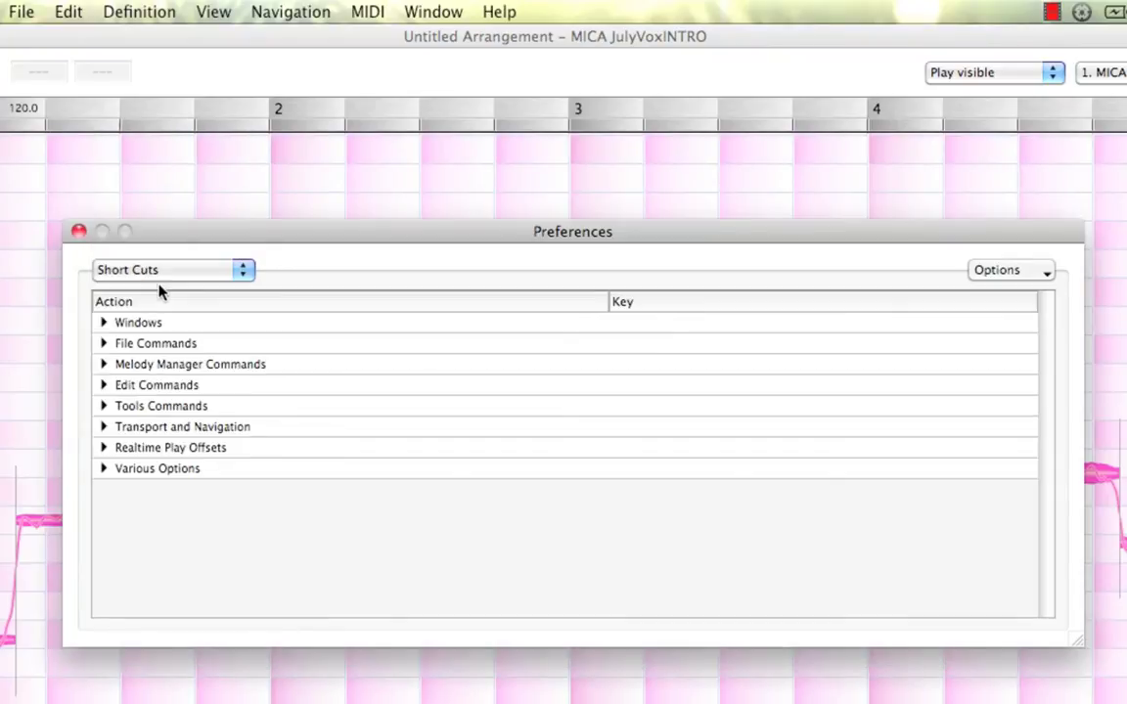
left_click_drag(480, 237, 478, 159)
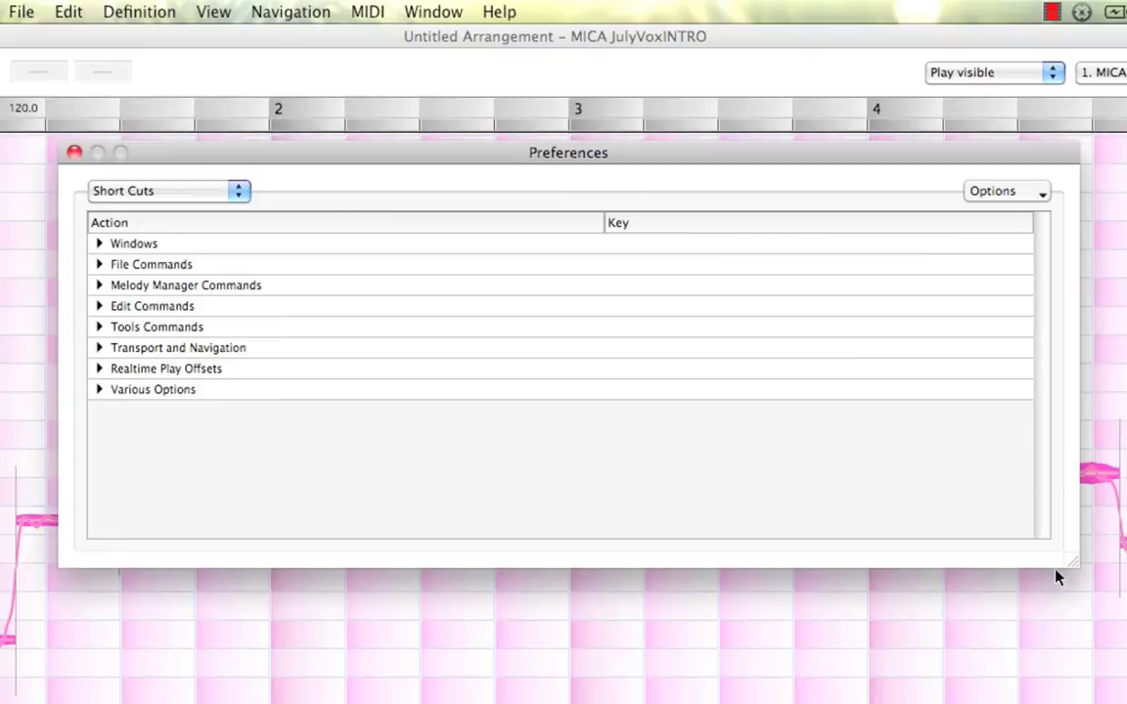
left_click_drag(1071, 565, 1070, 689)
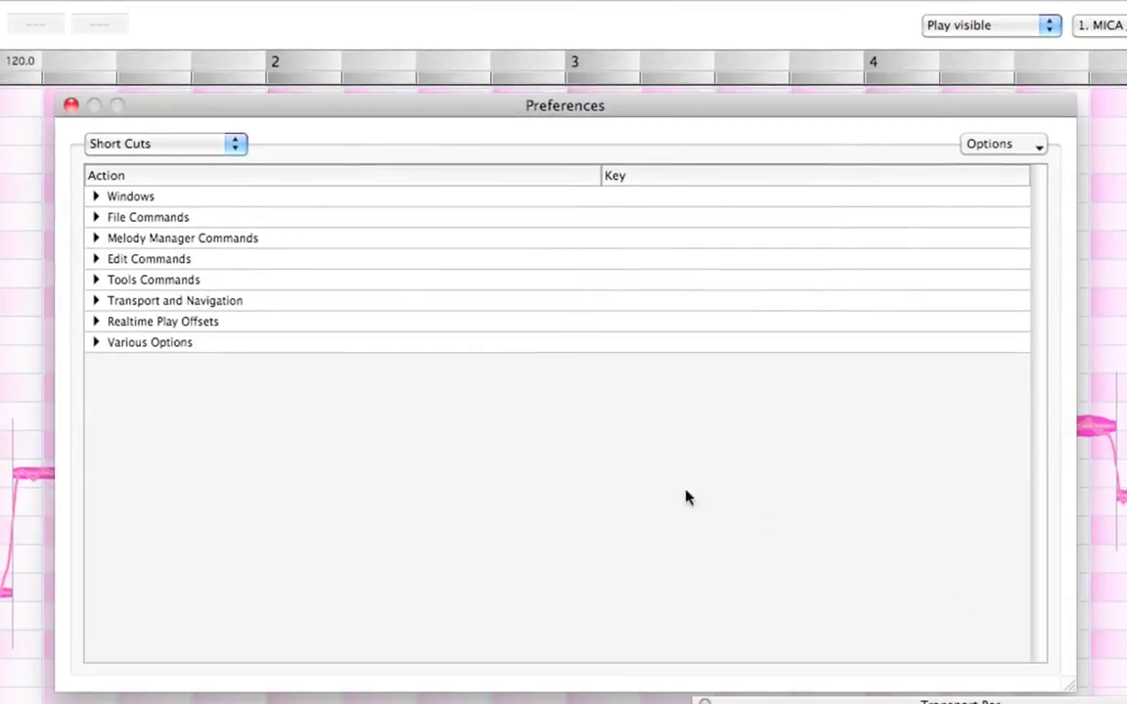
Step: Expand and collapse the Windows, File Commands, Melody Manager Commands and Edit Commands shortcut groups
left_click(95, 197)
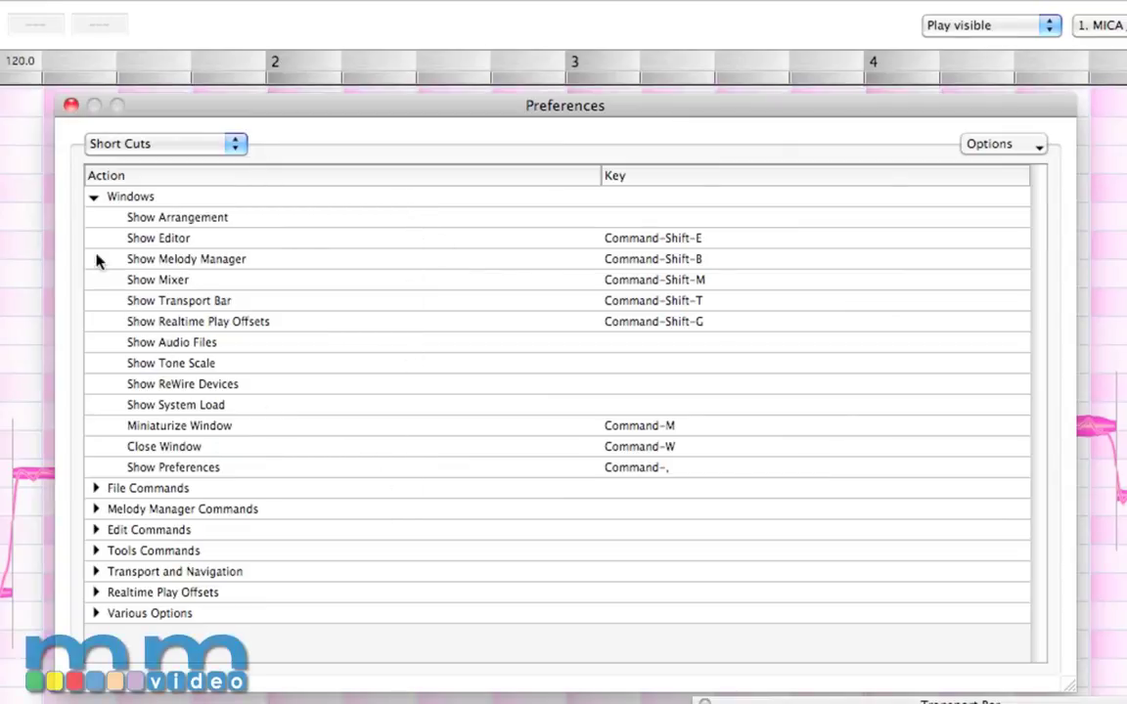
left_click(95, 197)
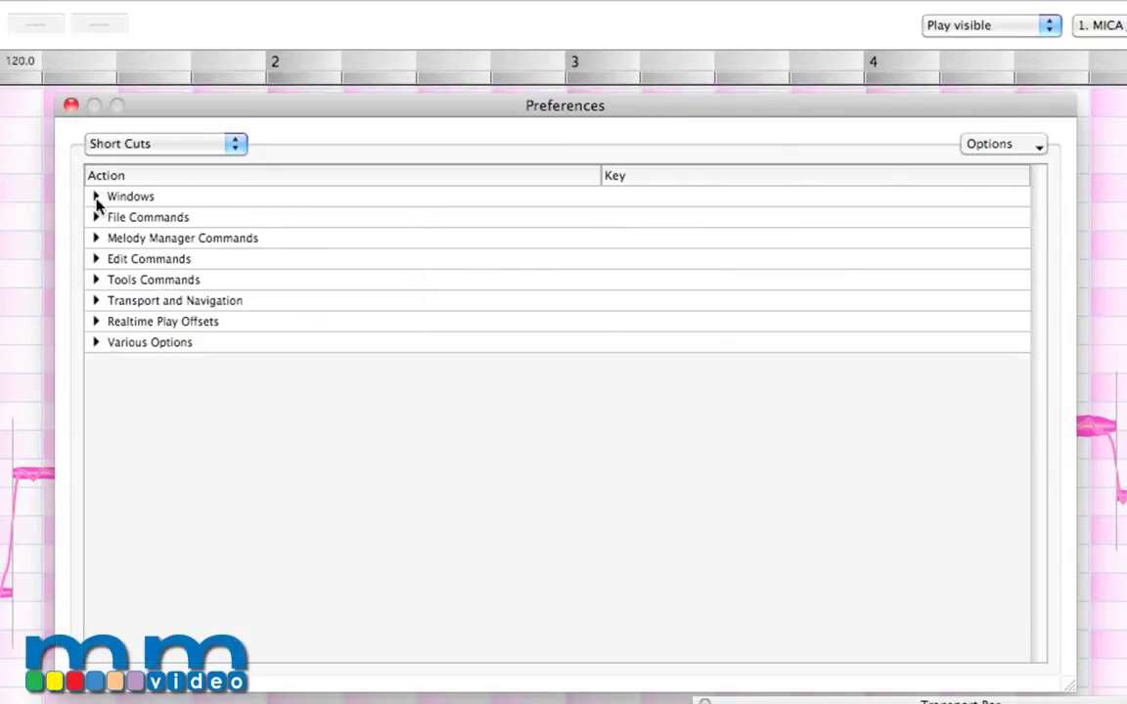
left_click(96, 217)
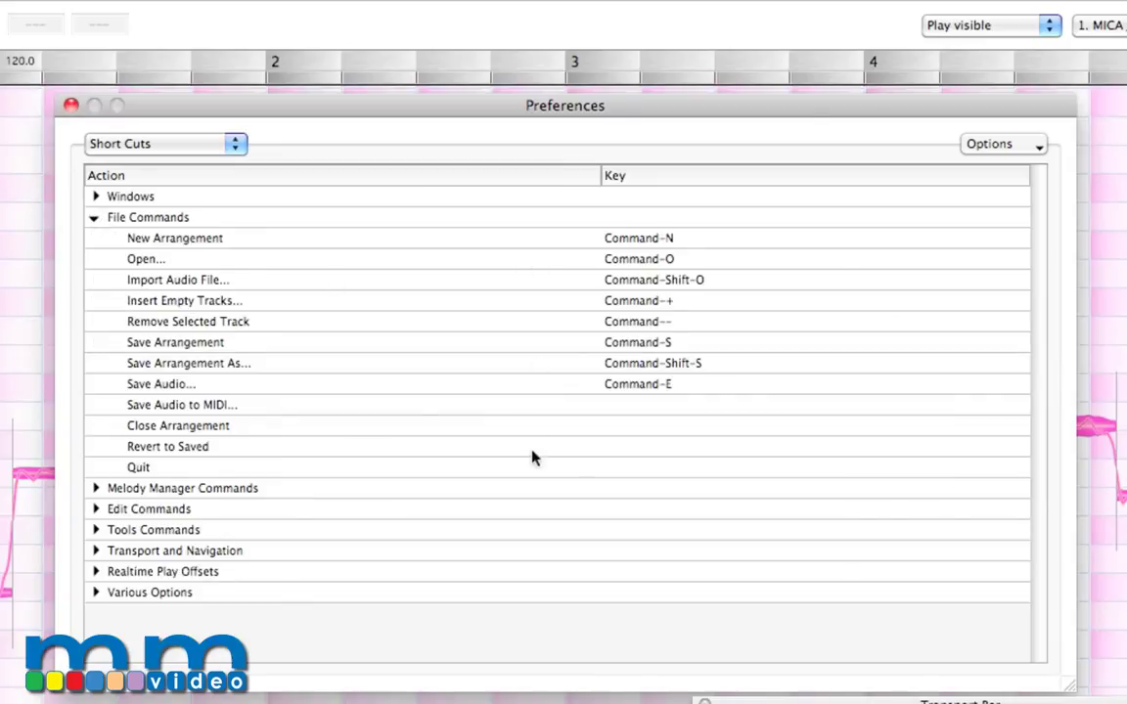
left_click(95, 217)
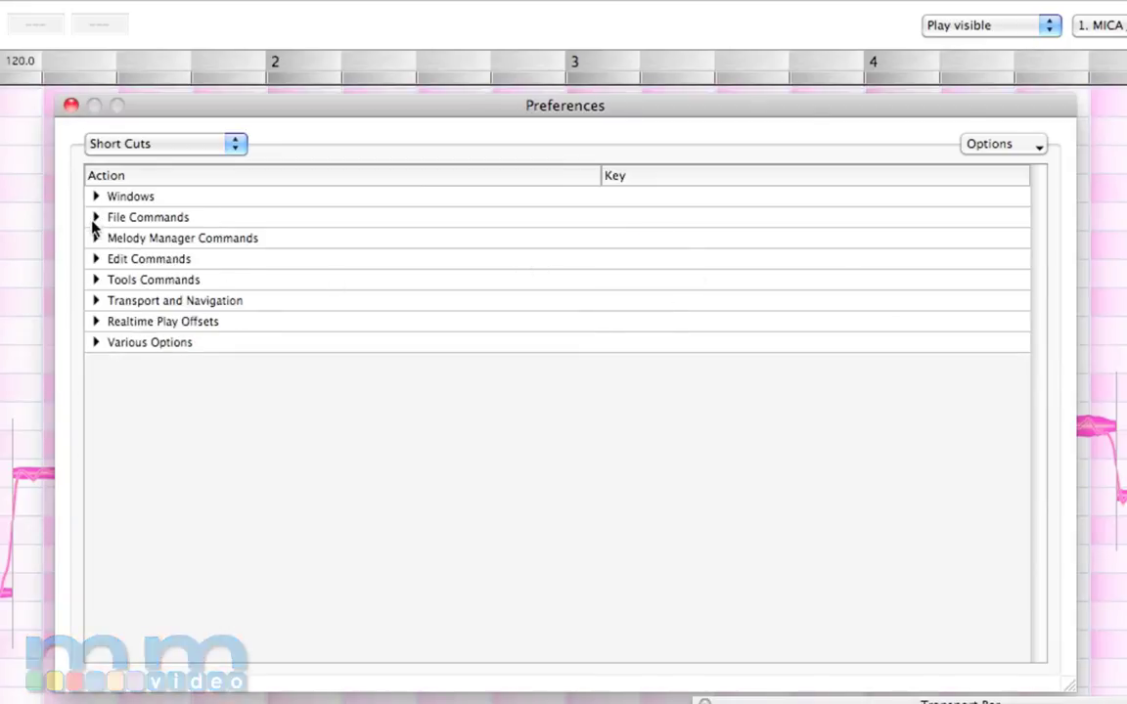
left_click(95, 239)
left_click(95, 239)
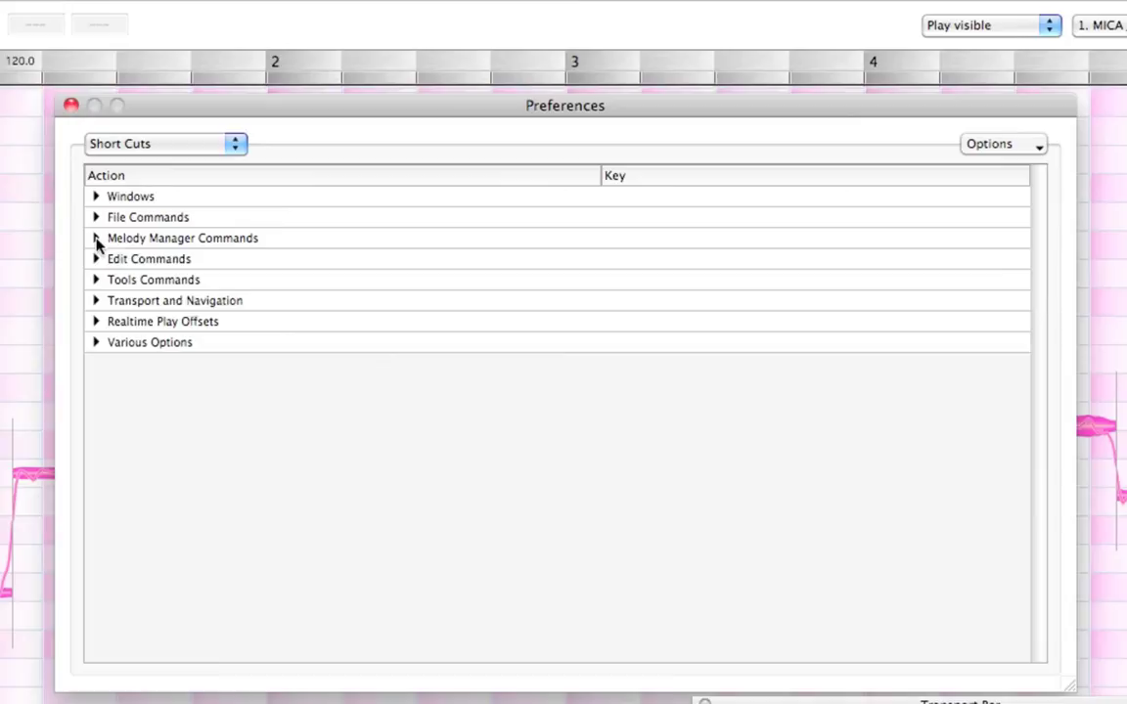
left_click(95, 259)
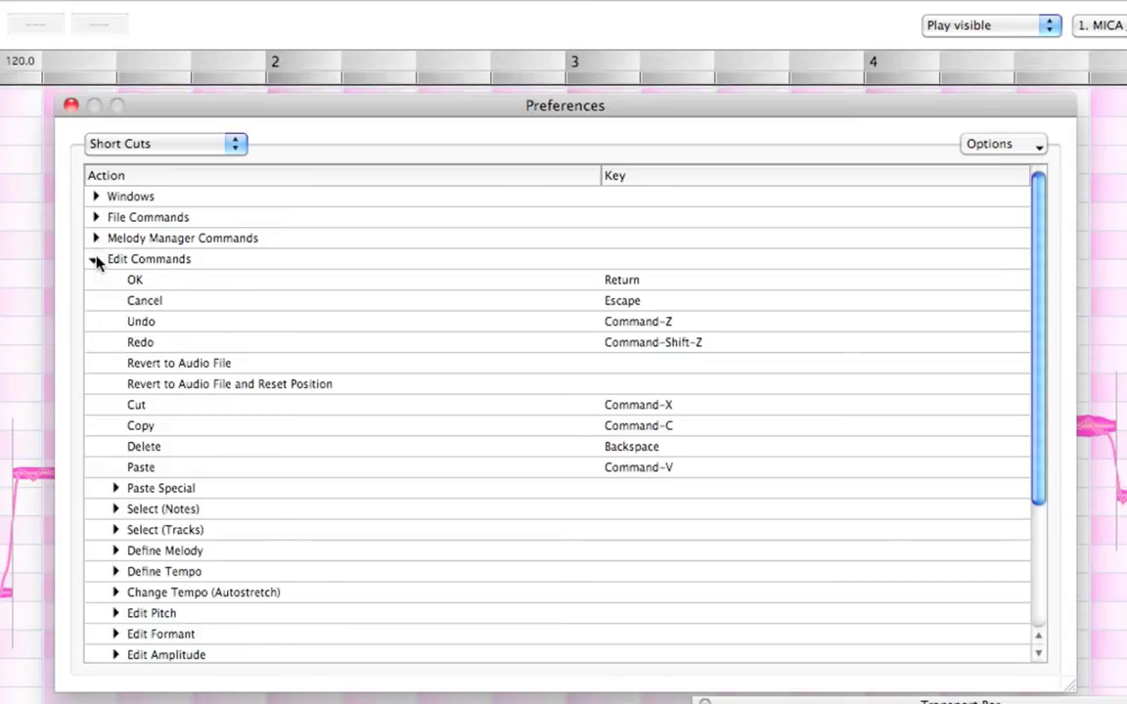
left_click(95, 259)
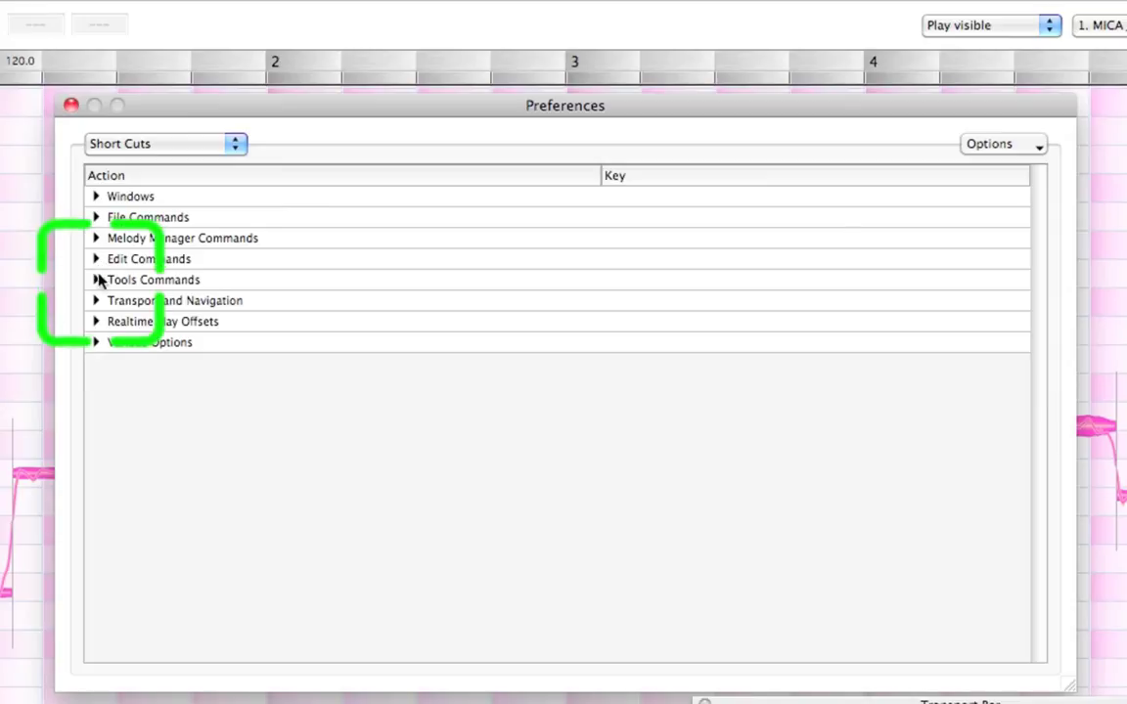
left_click(96, 280)
left_click(96, 280)
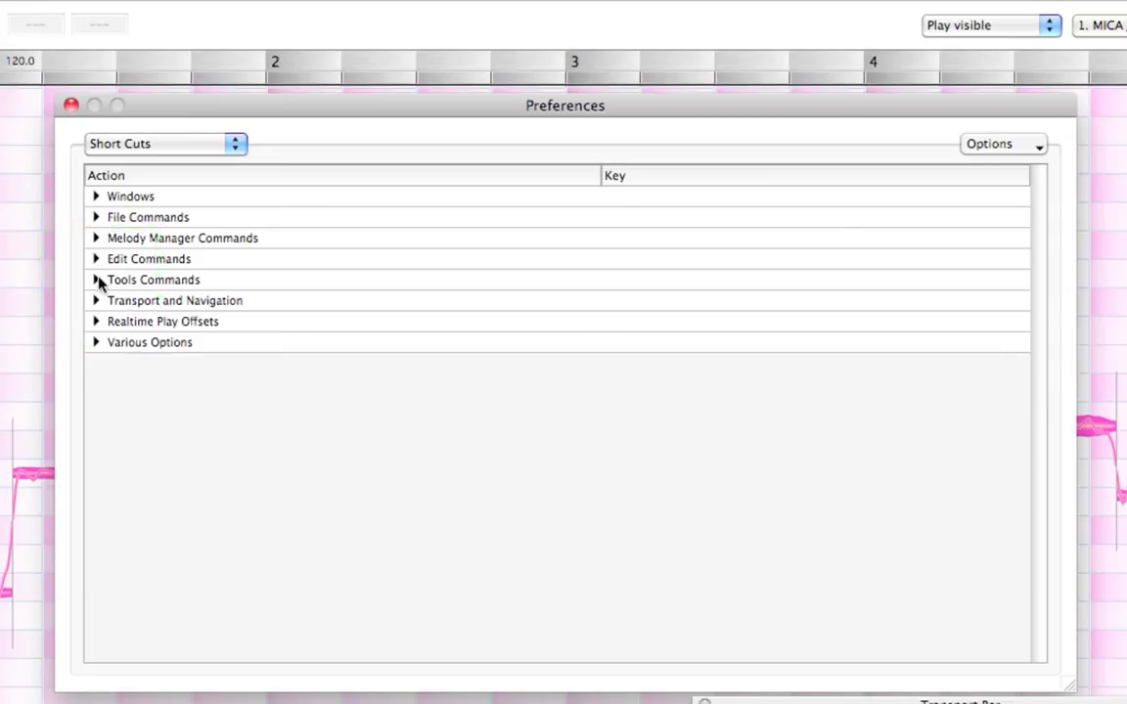
left_click(95, 302)
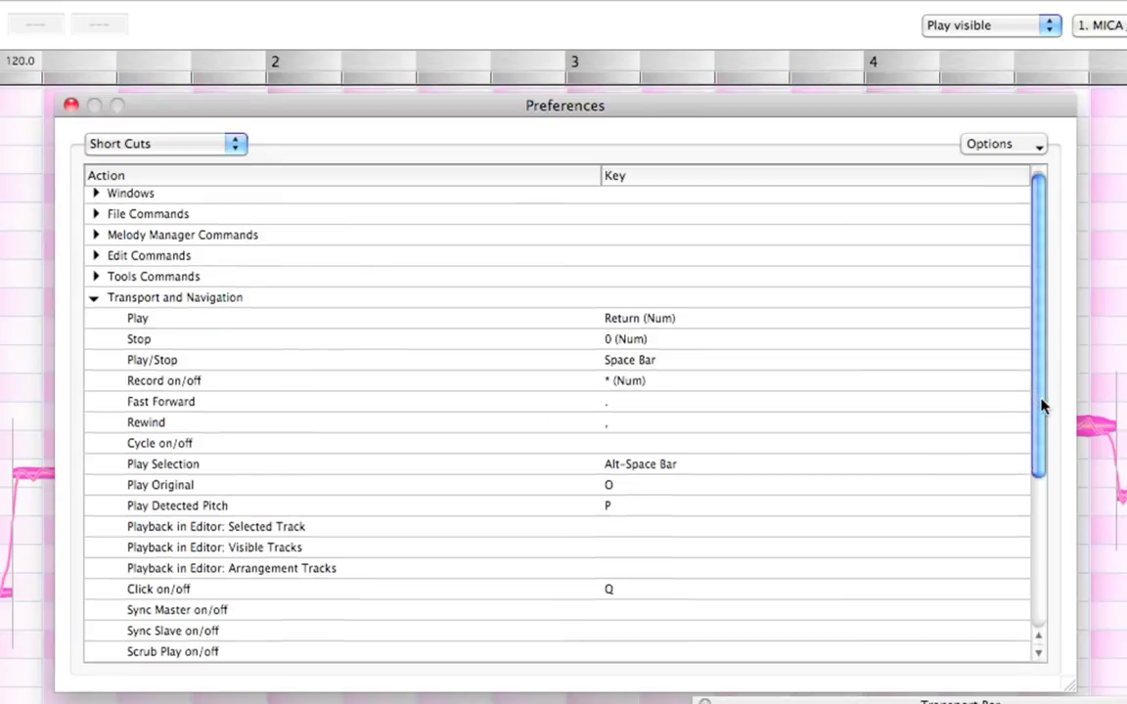
left_click_drag(1041, 405, 867, 502)
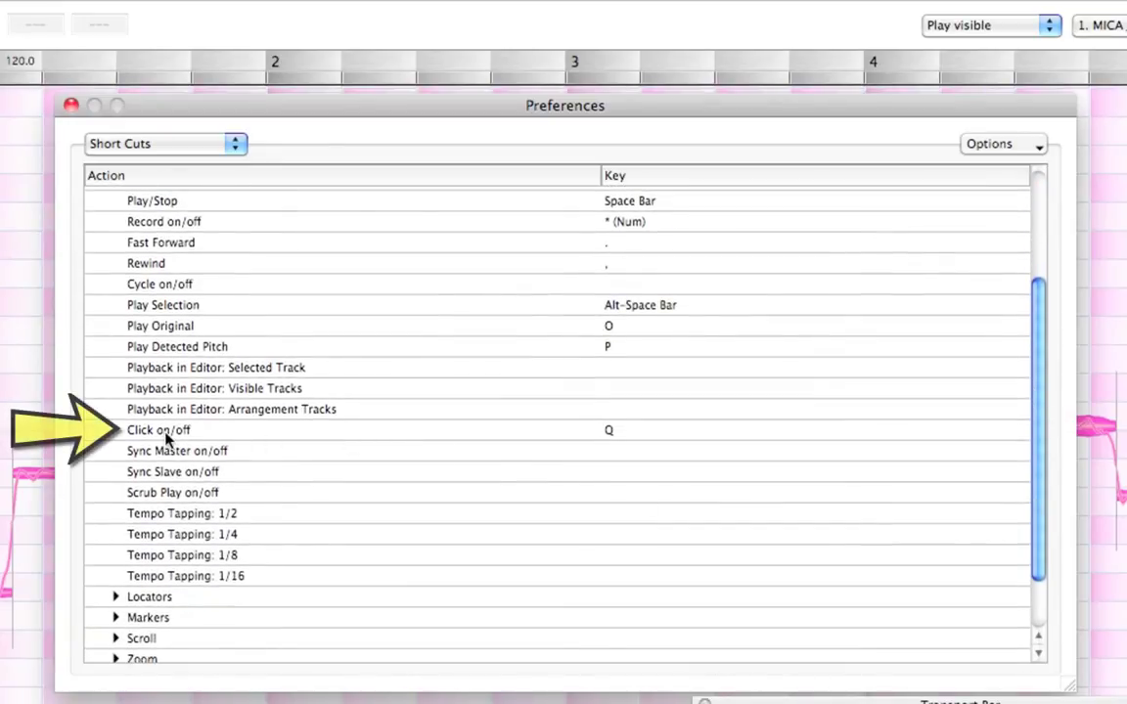
left_click(219, 440)
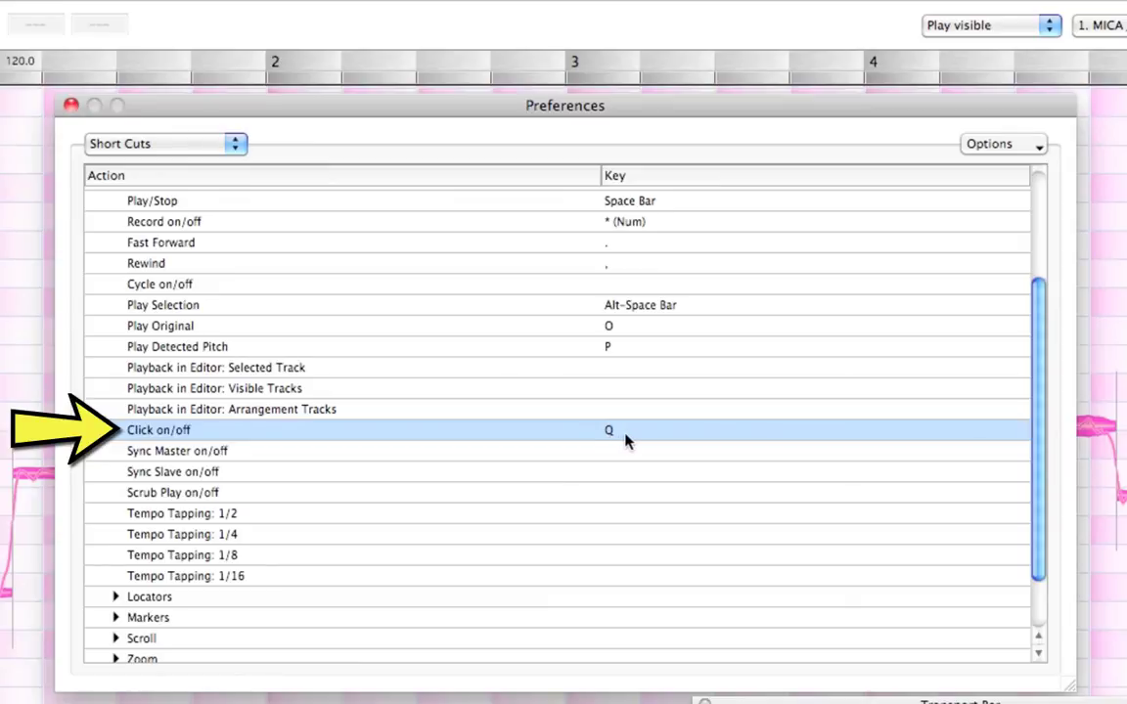
key("w")
left_click(541, 453)
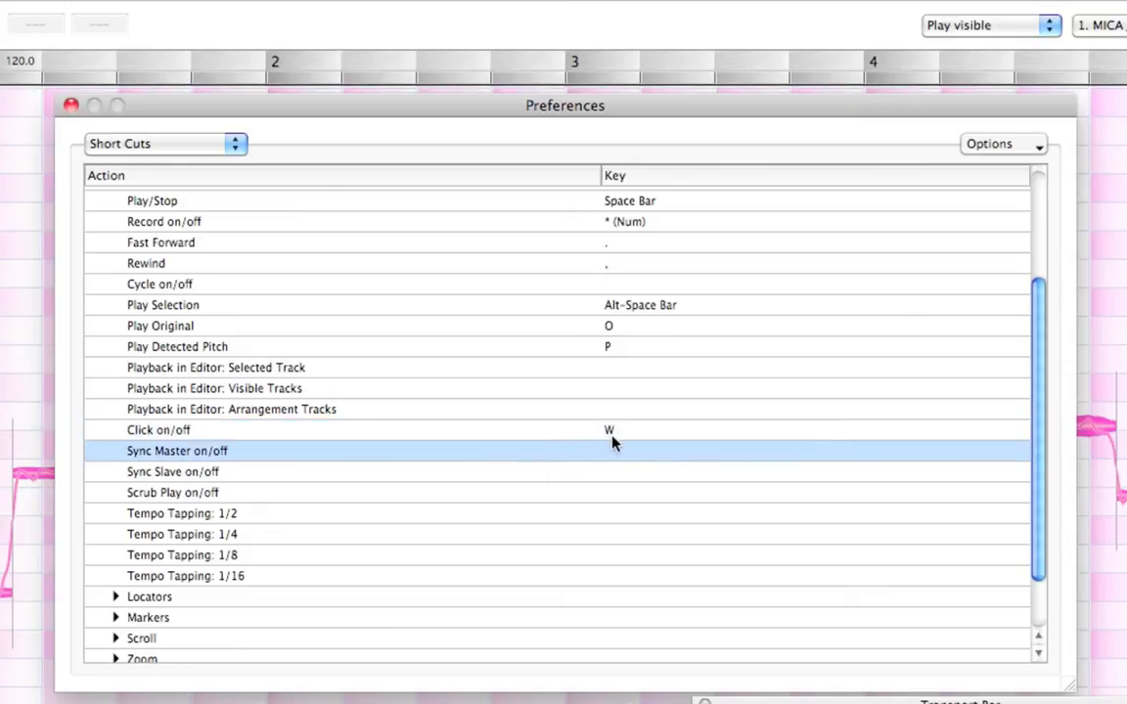
left_click(444, 433)
key("q")
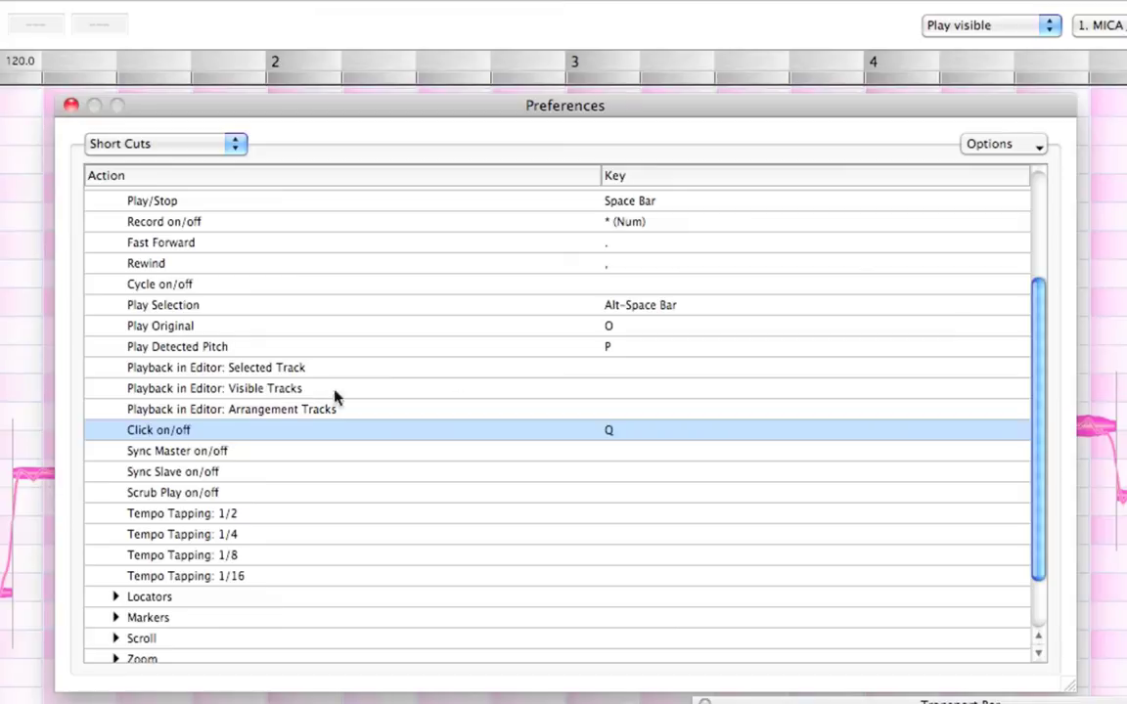
left_click_drag(1037, 442, 1007, 320)
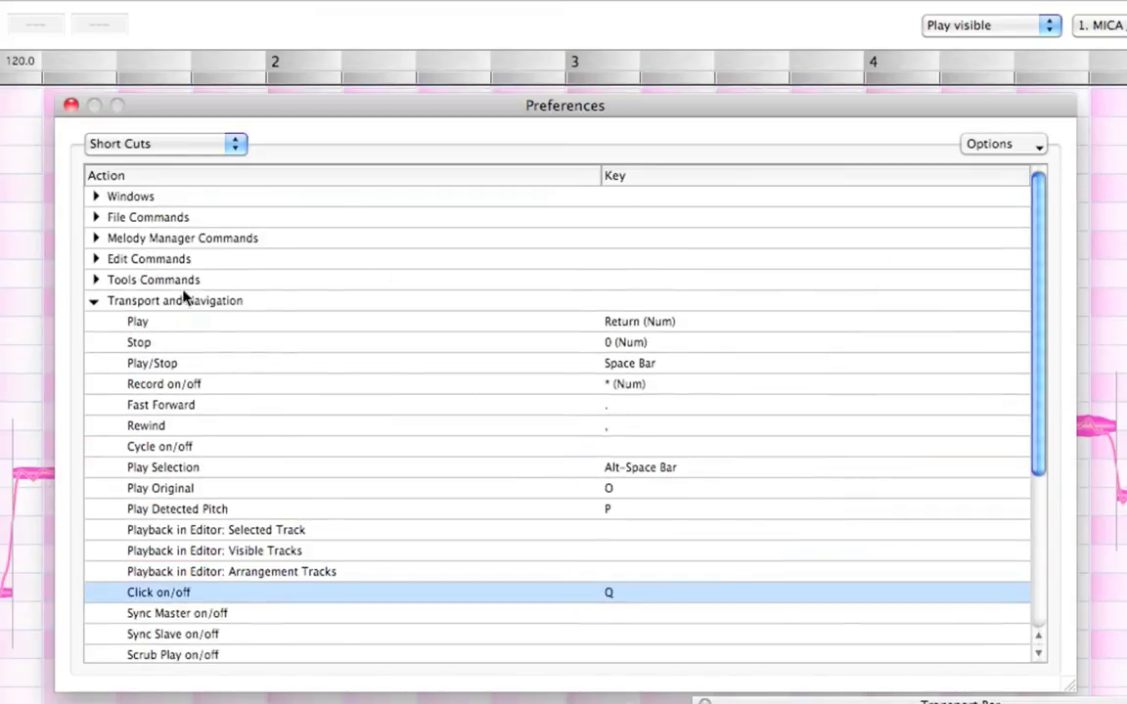
left_click(96, 302)
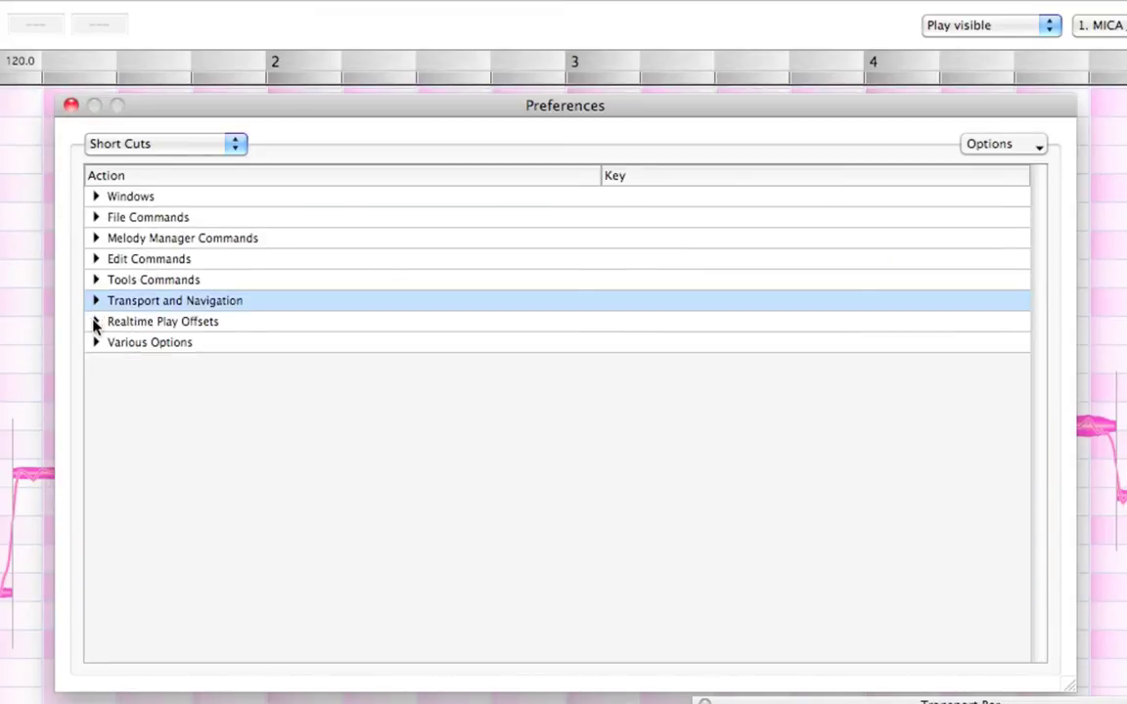
left_click(95, 321)
Step: Collapse the Realtime Play Offsets group and switch to the Other preferences page
left_click(95, 323)
left_click(233, 145)
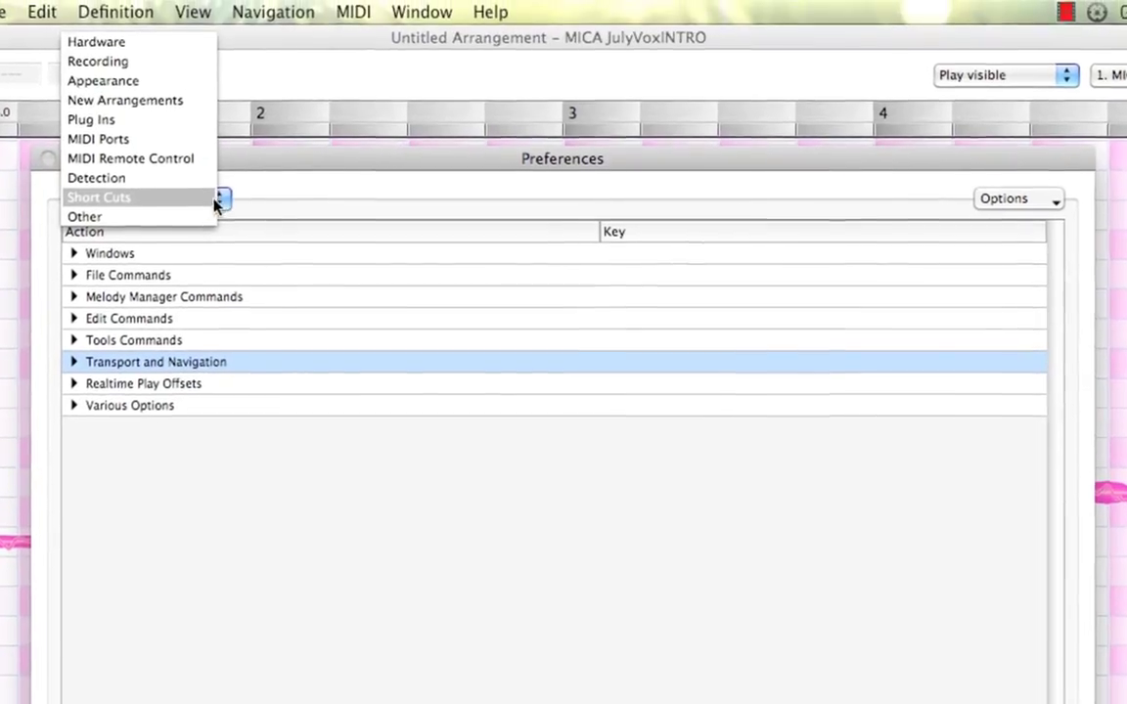
left_click(189, 219)
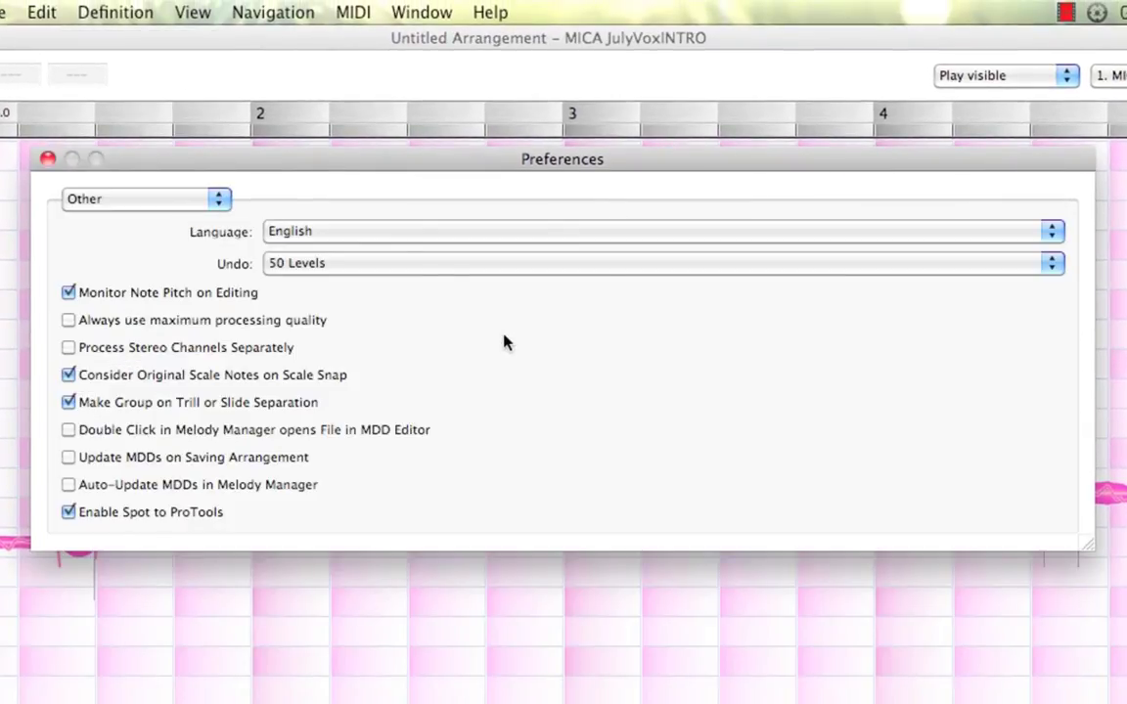
Step: Keep English as the interface language and 50 Levels of undo
left_click(1059, 239)
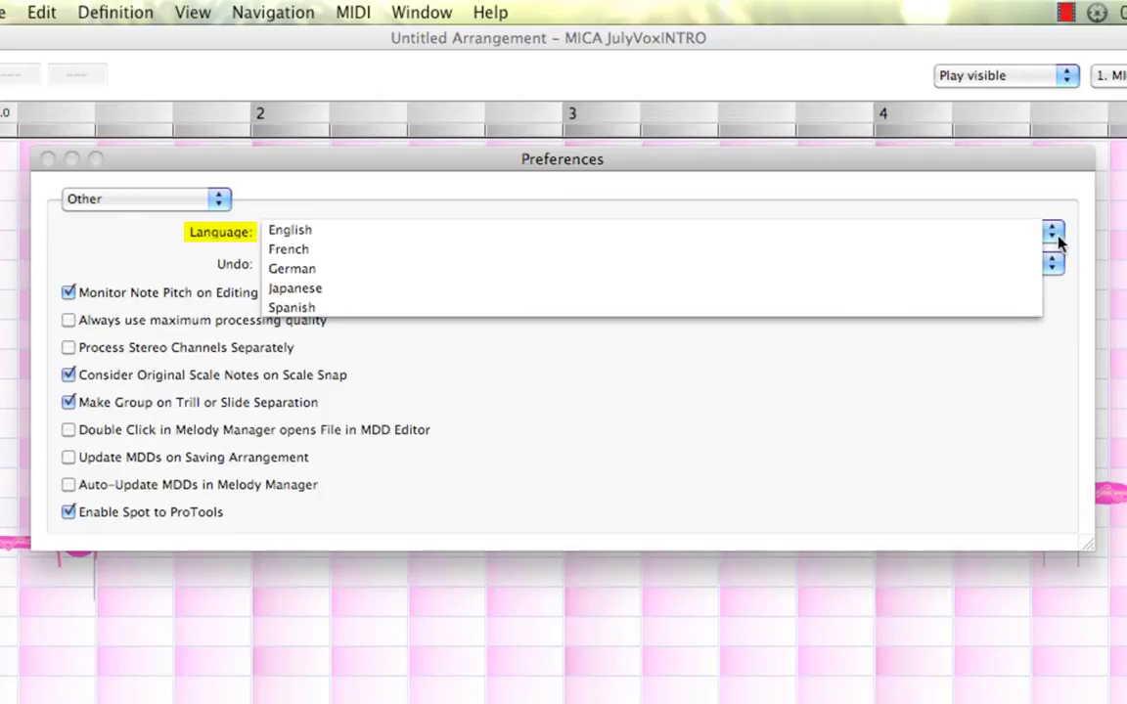
left_click(937, 379)
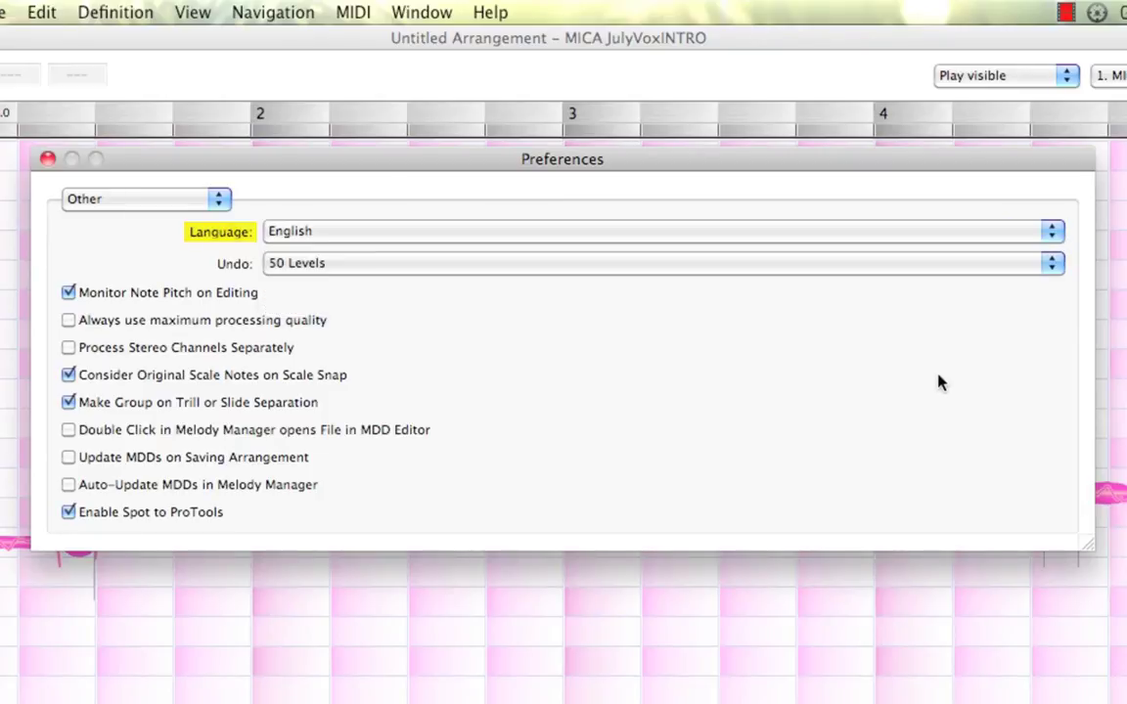
left_click(1053, 266)
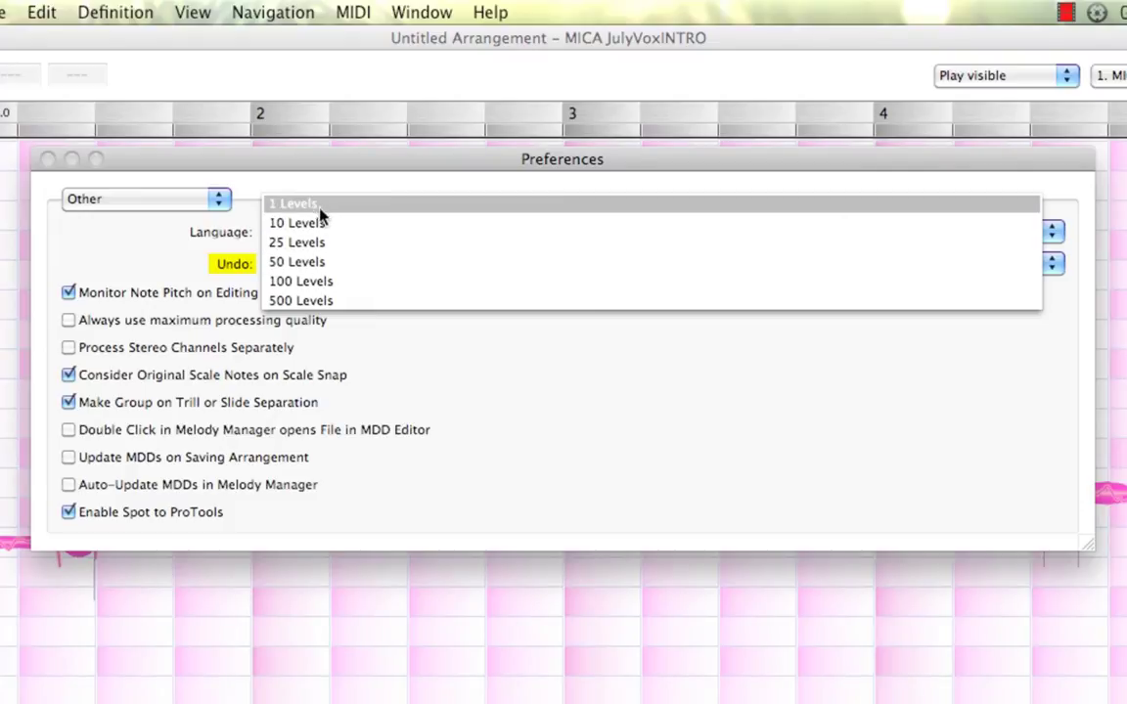
left_click(334, 266)
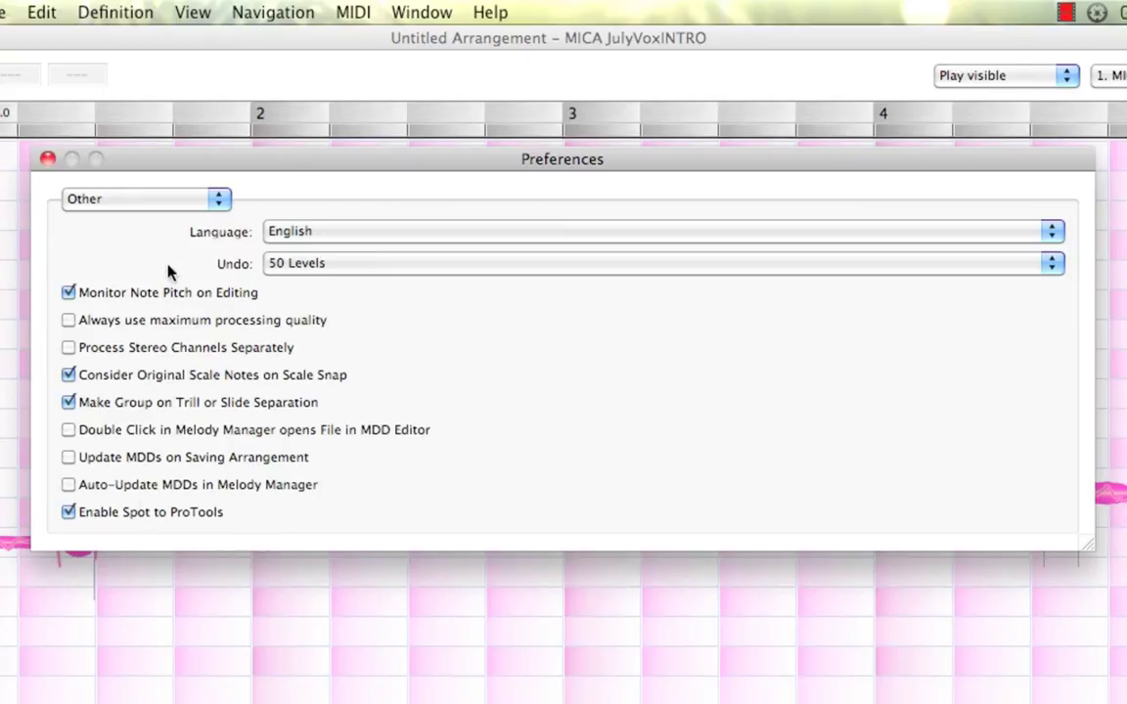
Step: Switch back to the Hardware preferences page and shift the Preferences window slightly down and right
left_click(217, 200)
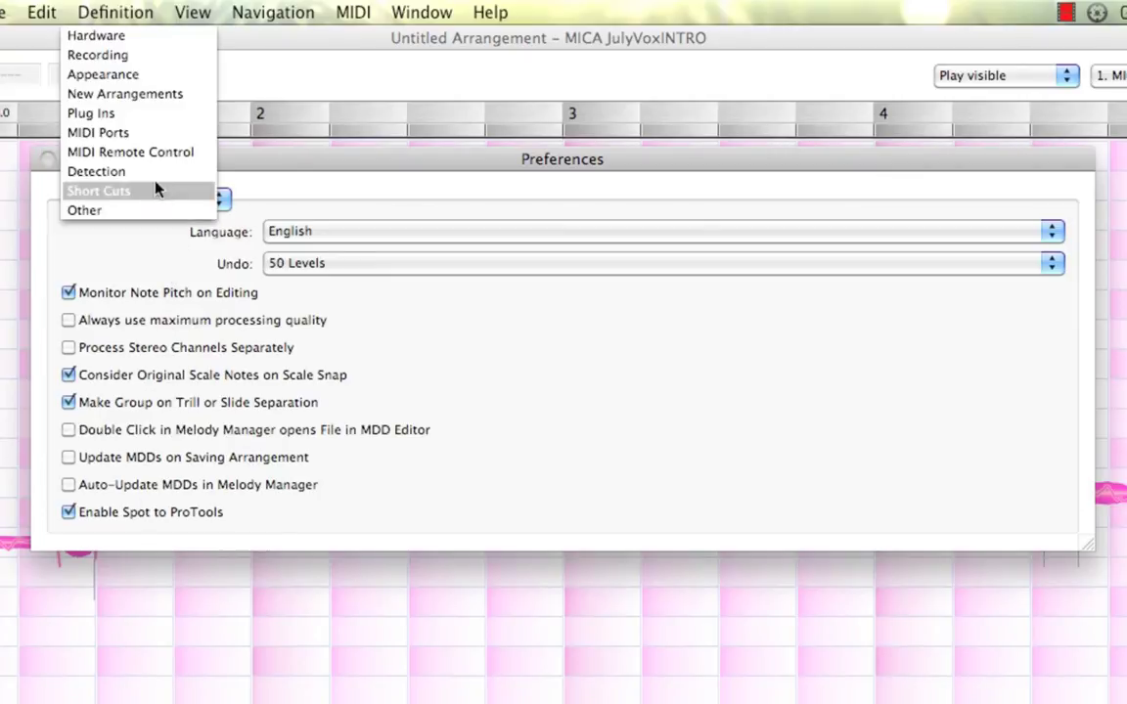
left_click(131, 38)
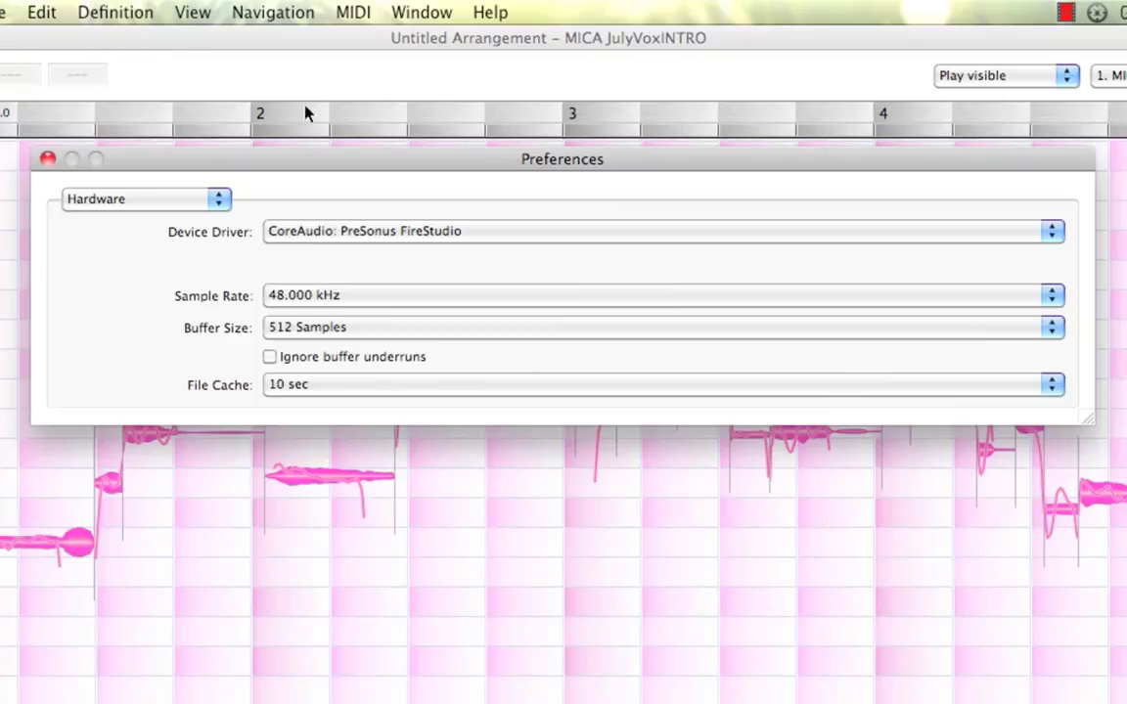
left_click_drag(478, 158, 484, 215)
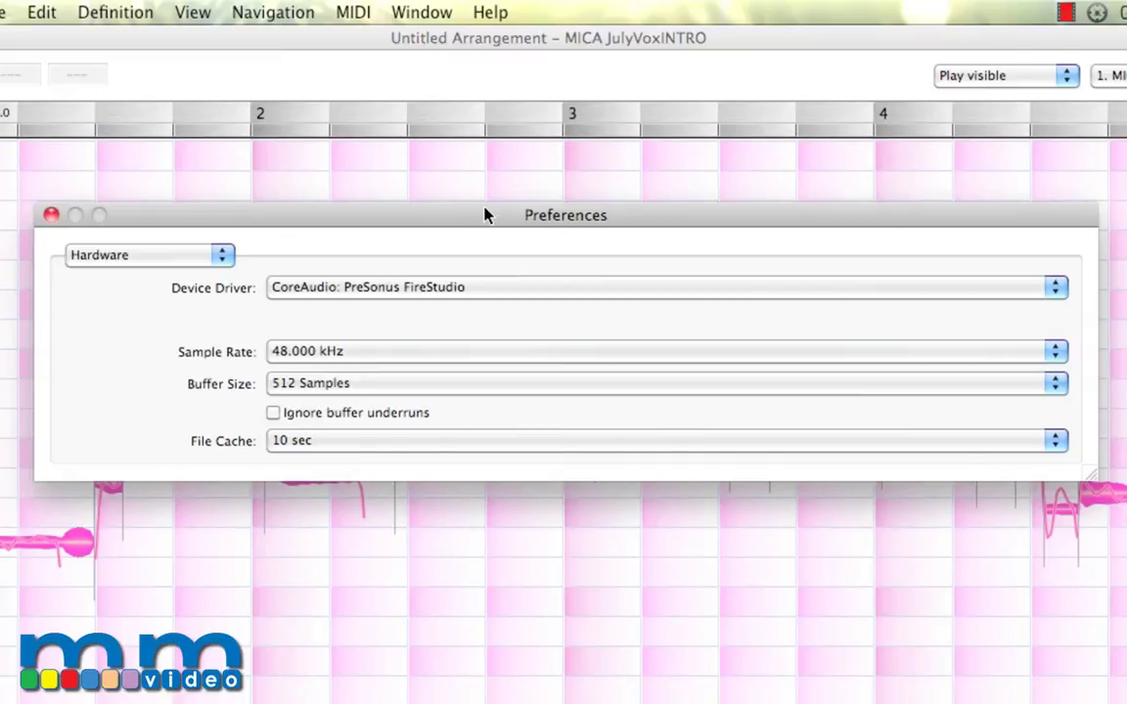